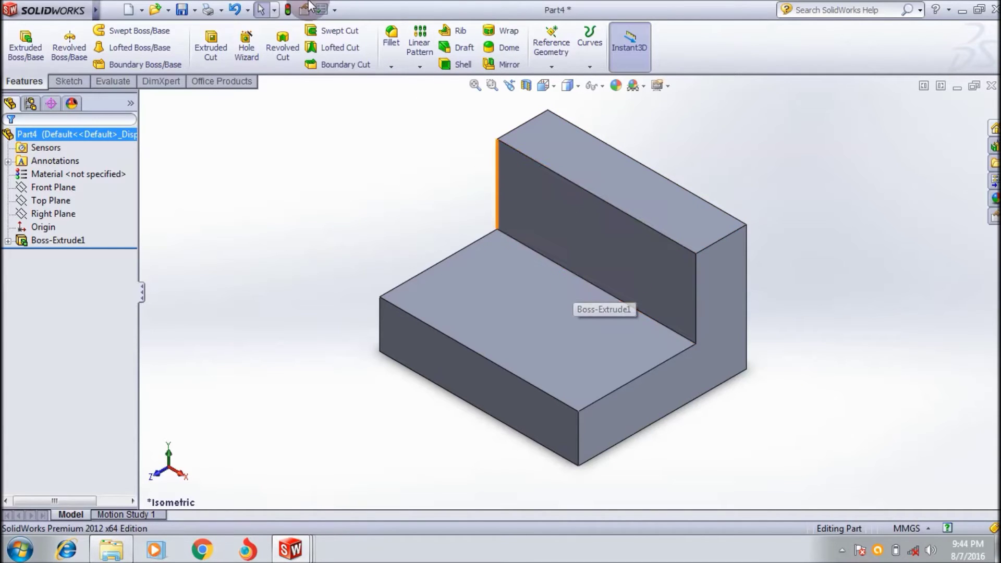
- Start a fillet on the L-shaped block with the default 10.00mm radius
{"action": "left_click", "coordinate": [400, 47]}
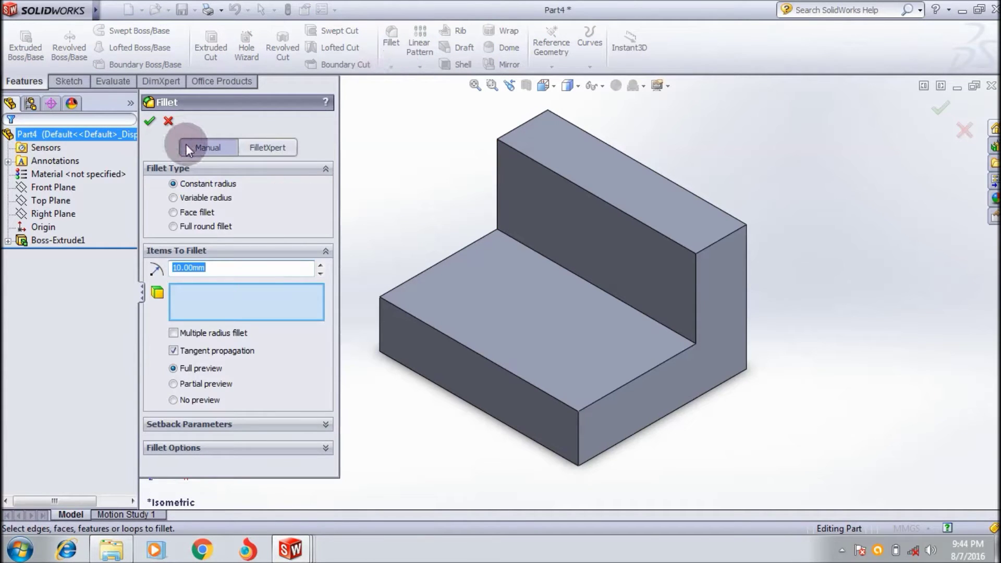
{"action": "left_click", "coordinate": [284, 149]}
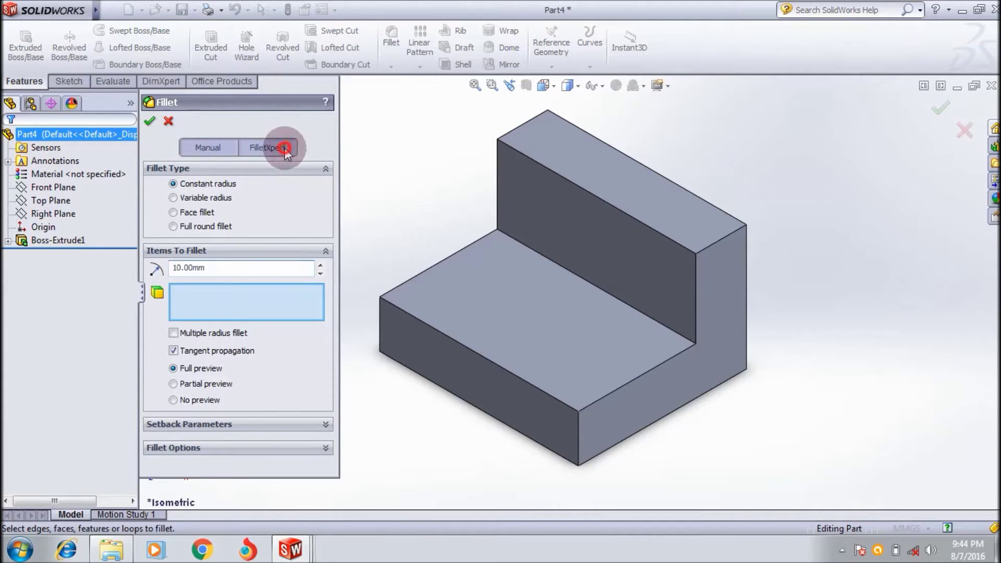
{"action": "left_click", "coordinate": [216, 150]}
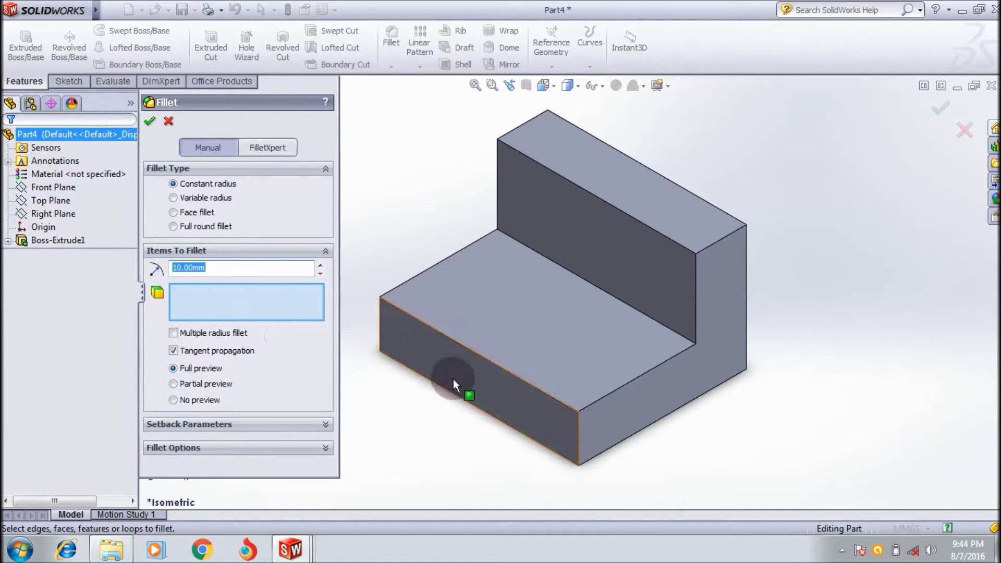
- Round the lower step's right top edge at 10 mm with Tangent propagation unchecked, comparing preview modes
{"action": "left_click", "coordinate": [624, 384]}
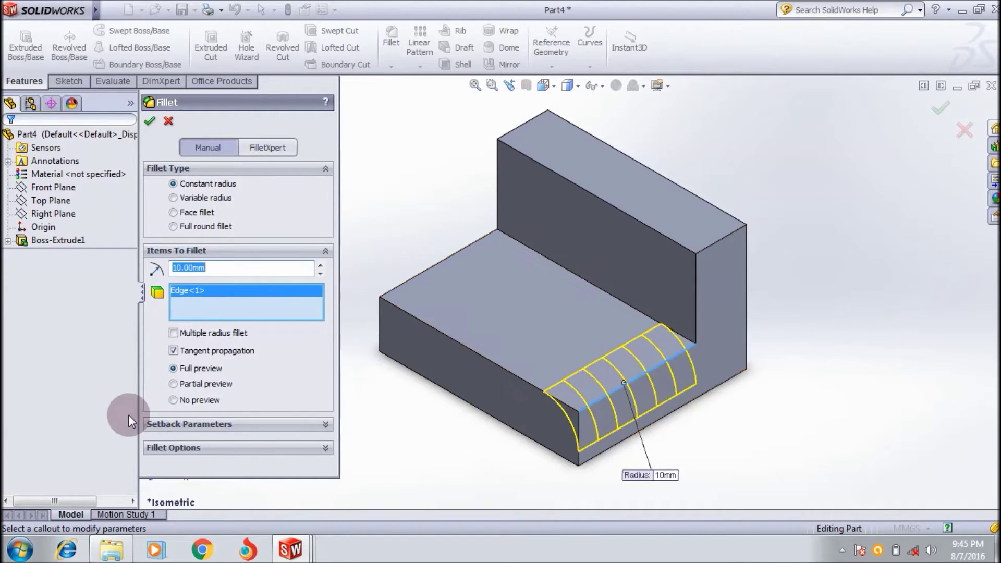
{"action": "left_click", "coordinate": [174, 384]}
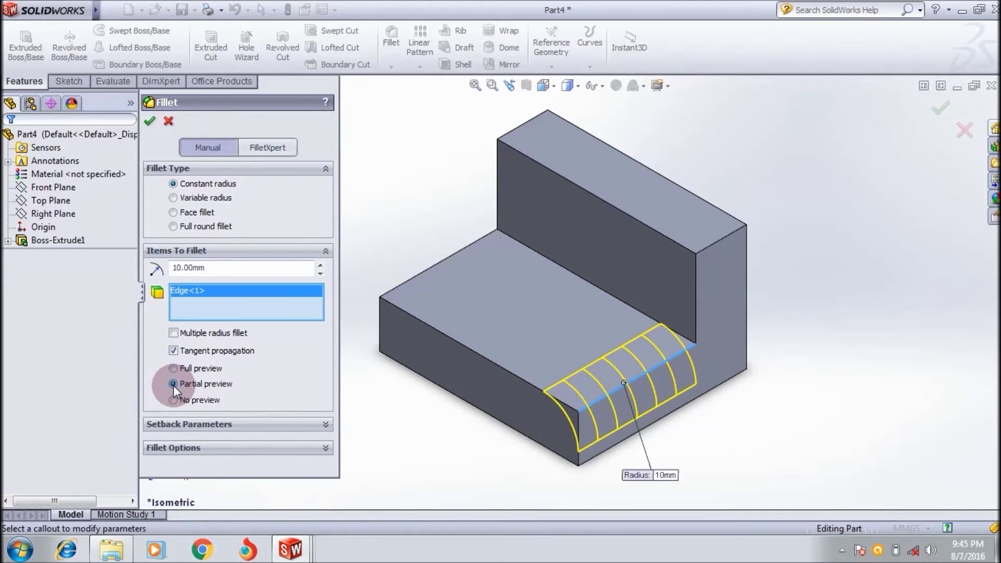
{"action": "left_click", "coordinate": [173, 399]}
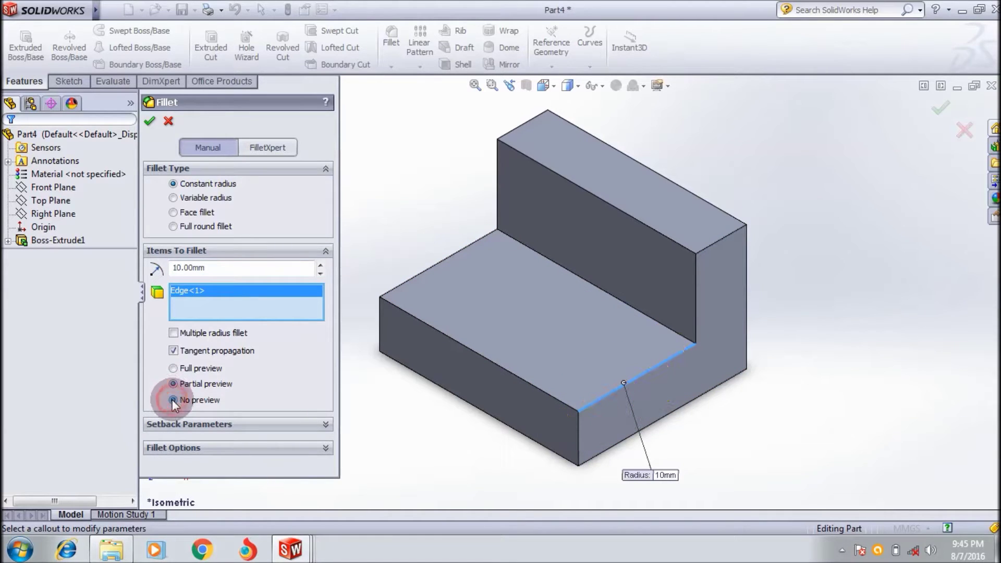
{"action": "left_click", "coordinate": [174, 369]}
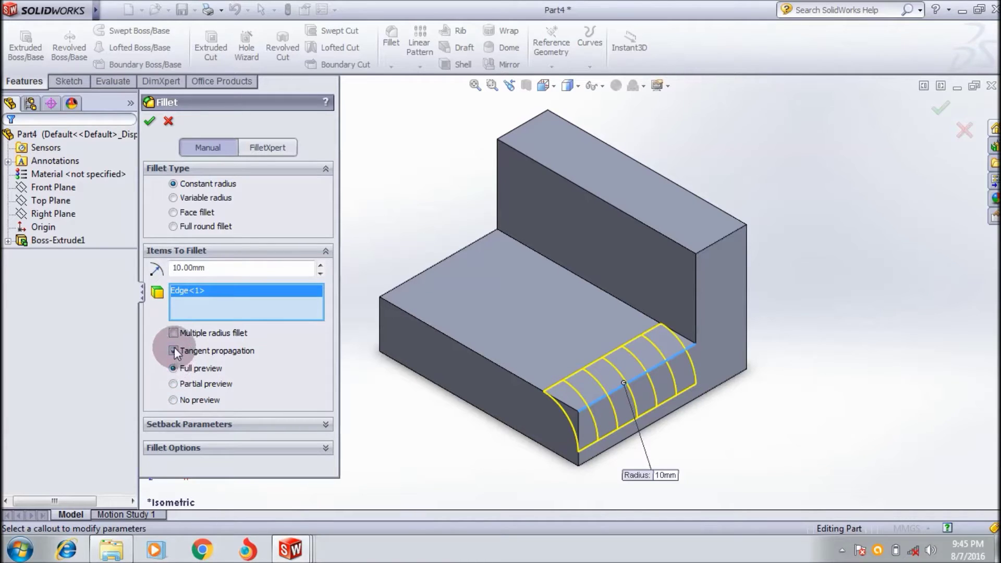
{"action": "left_click", "coordinate": [174, 351]}
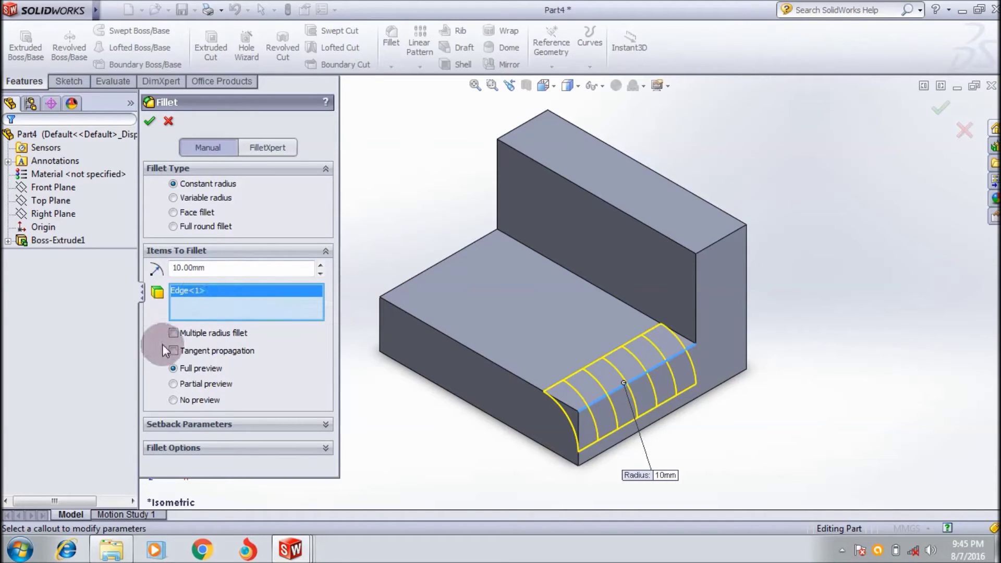
{"action": "left_click", "coordinate": [173, 333]}
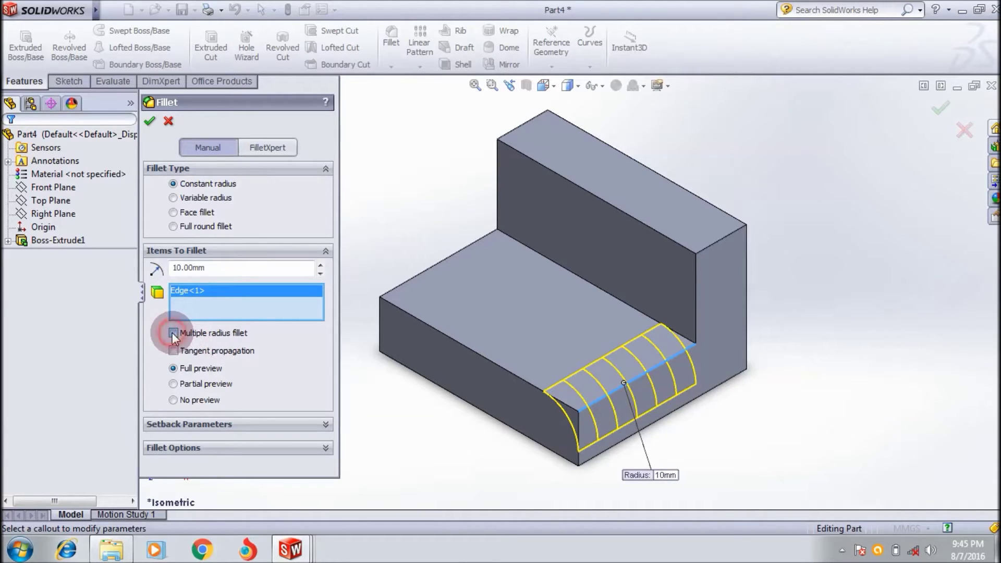
{"action": "left_click", "coordinate": [180, 171]}
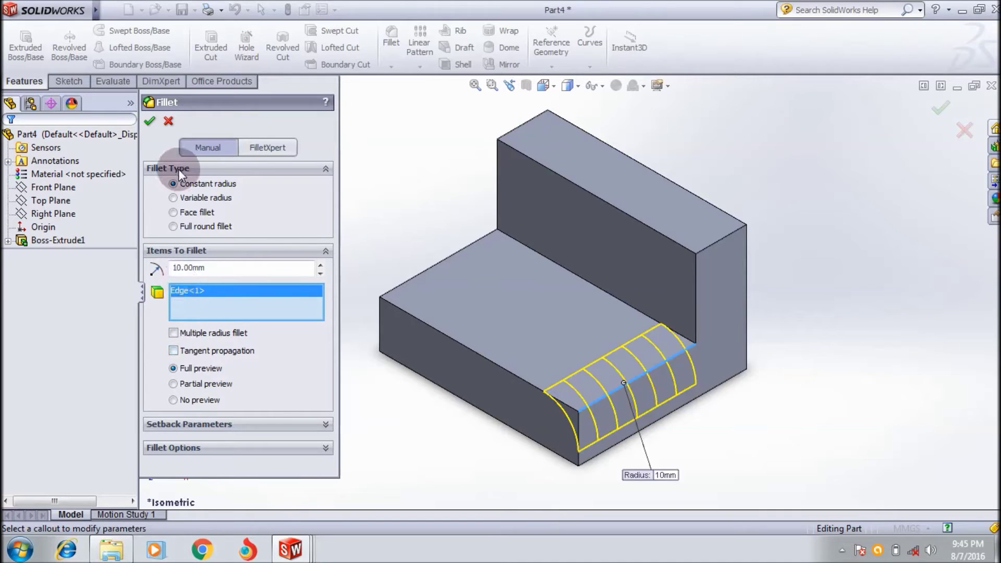
{"action": "left_click", "coordinate": [150, 123]}
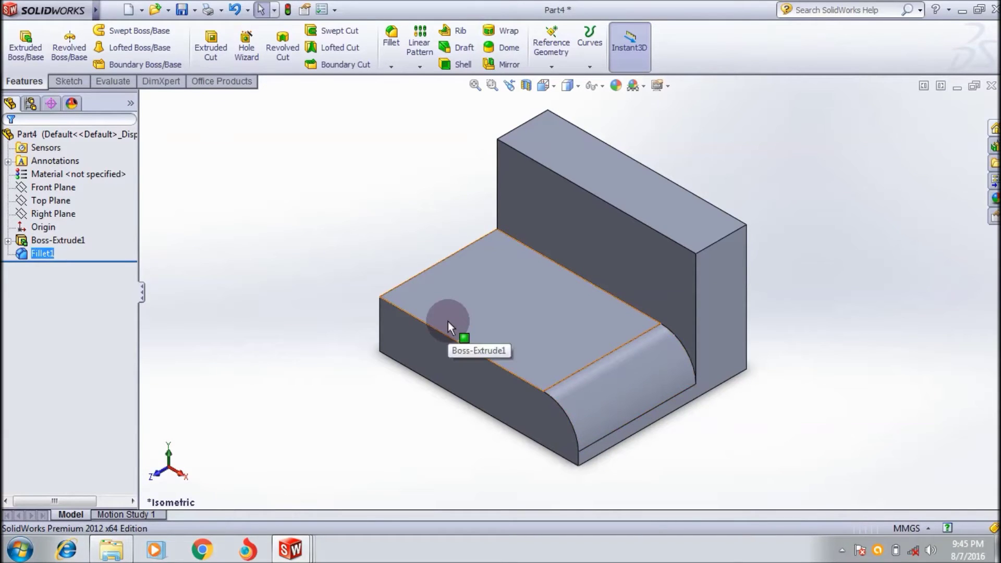
- Reopen Fillet1 for editing, switch to a partial preview, then cancel so it stays unchanged
{"action": "right_click", "coordinate": [22, 258]}
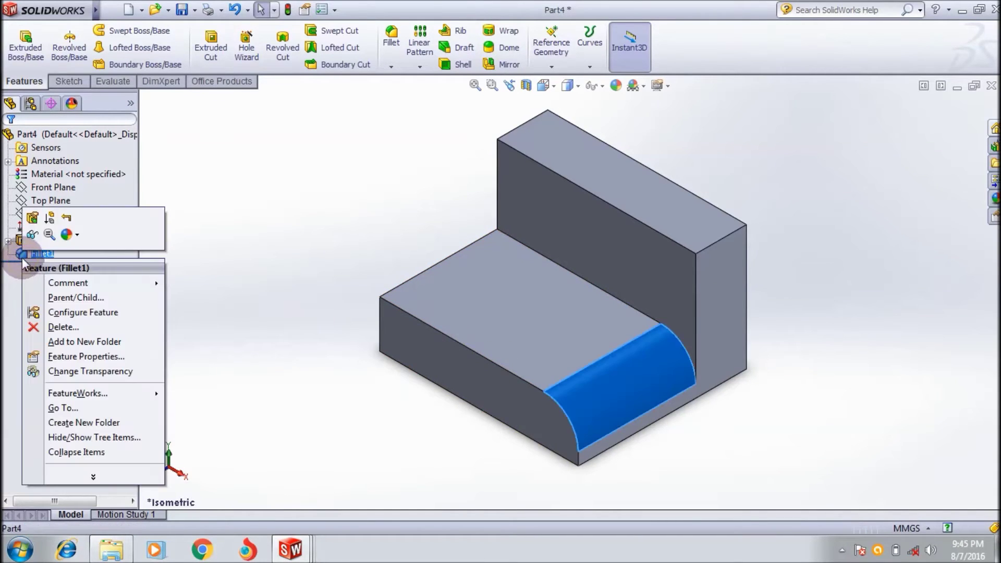
{"action": "left_click", "coordinate": [32, 218]}
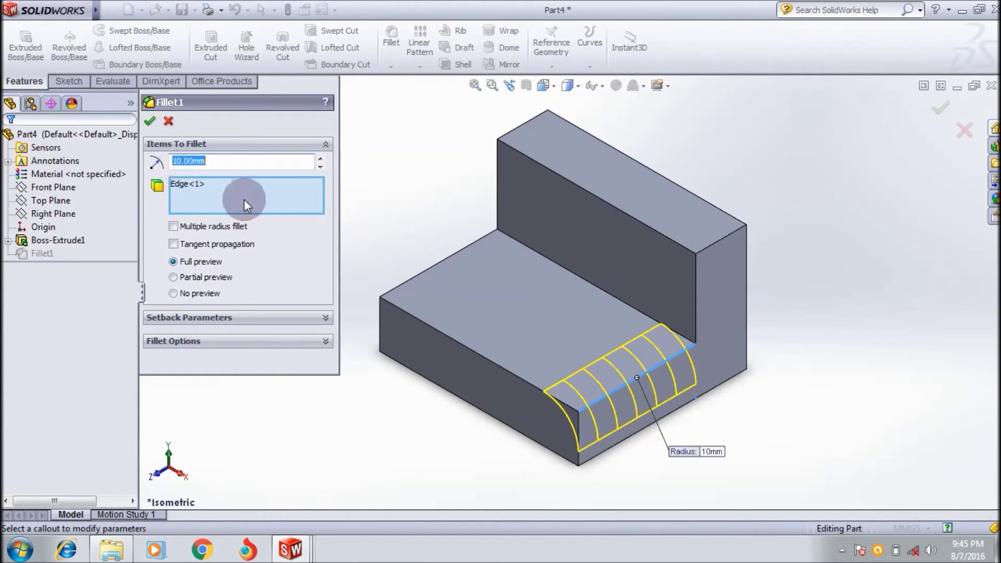
{"action": "left_click", "coordinate": [260, 279]}
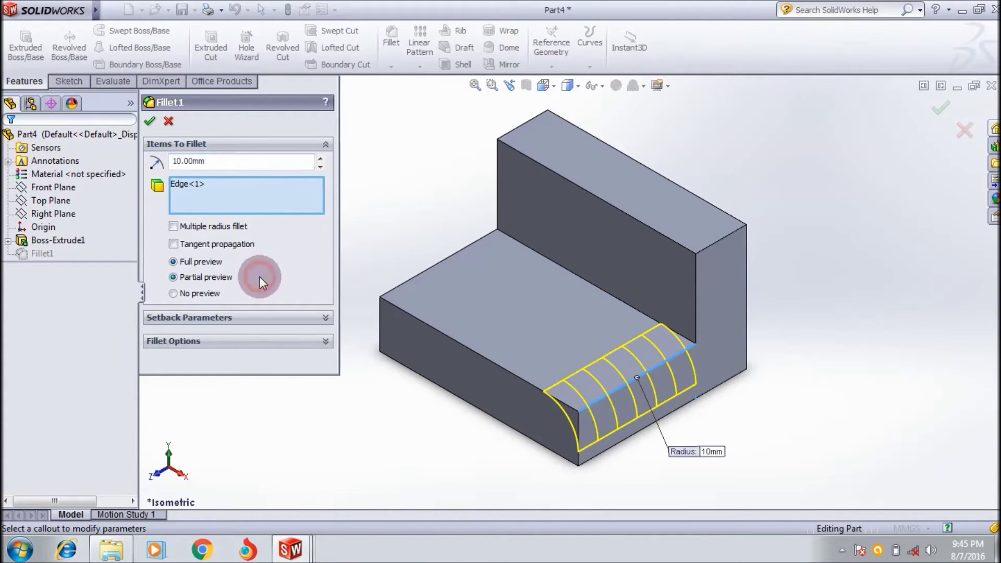
{"action": "left_click", "coordinate": [167, 122]}
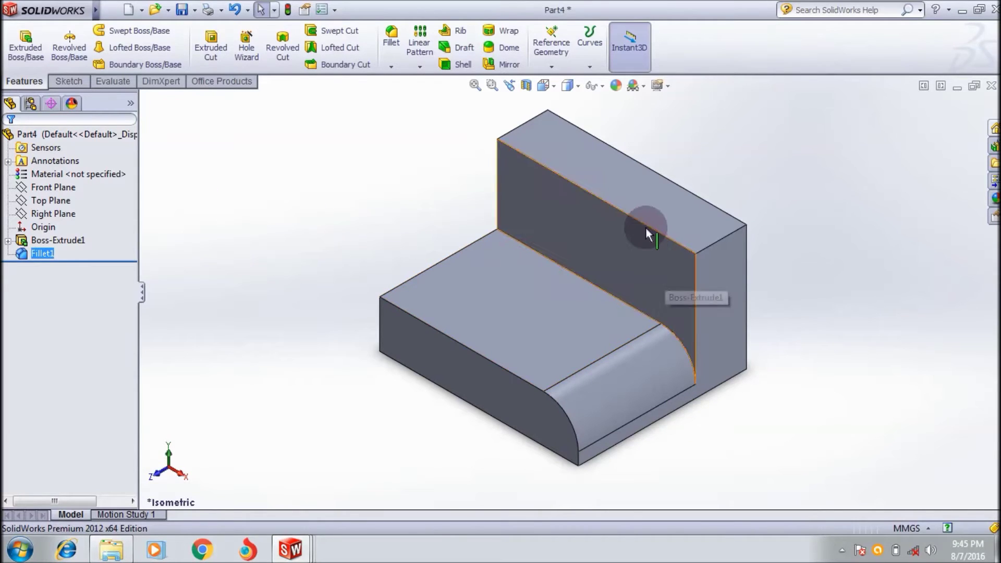
- Start a variable-radius fillet on the upright wall's top front edge
{"action": "left_click", "coordinate": [392, 27]}
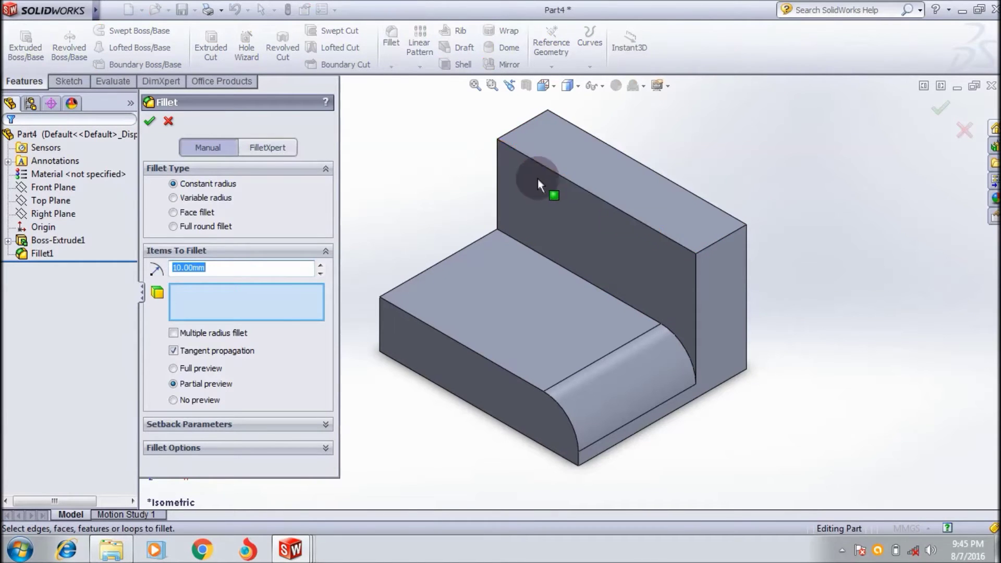
{"action": "left_click", "coordinate": [187, 199]}
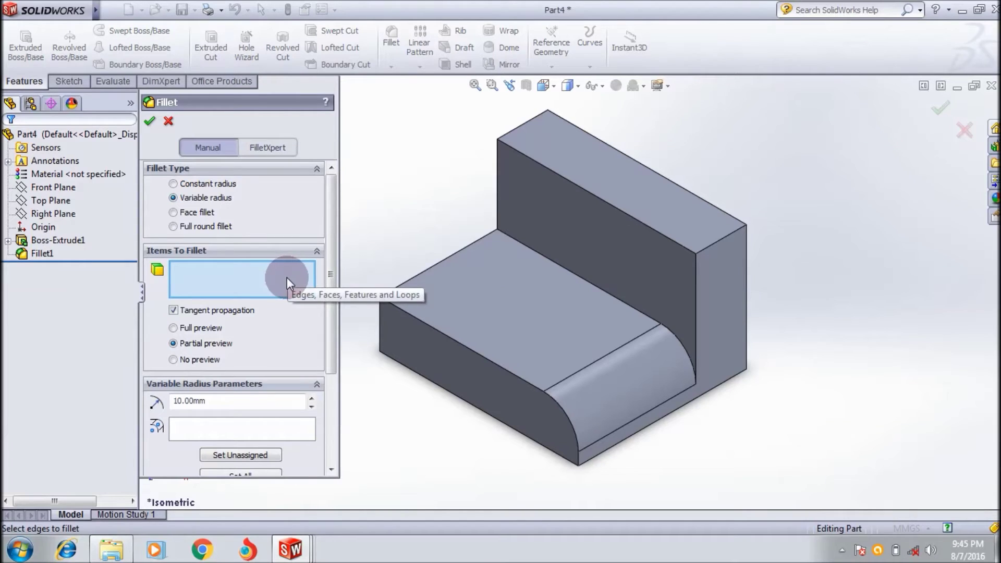
{"action": "left_click", "coordinate": [607, 201]}
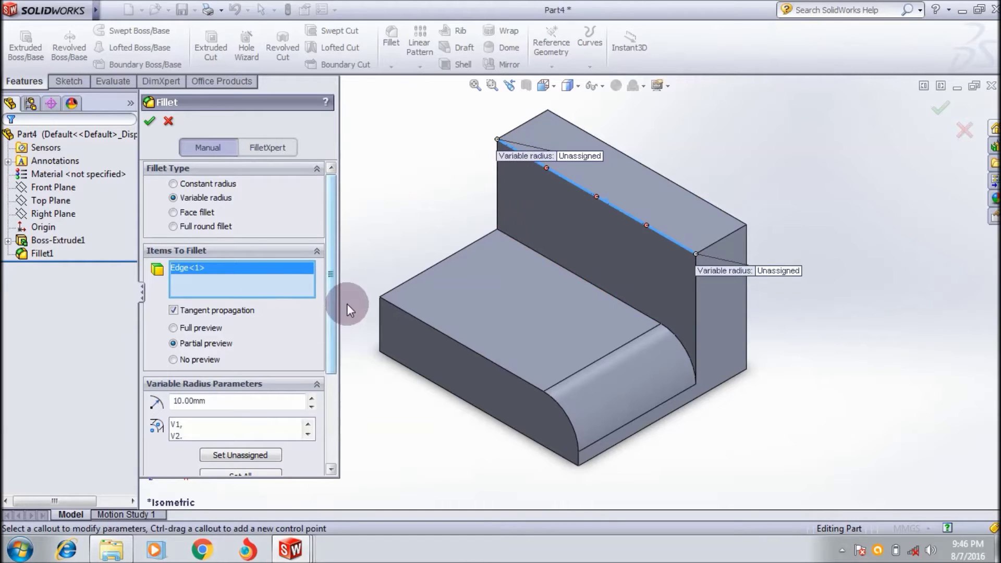
{"action": "left_click_drag", "start_coordinate": [331, 317], "coordinate": [323, 378]}
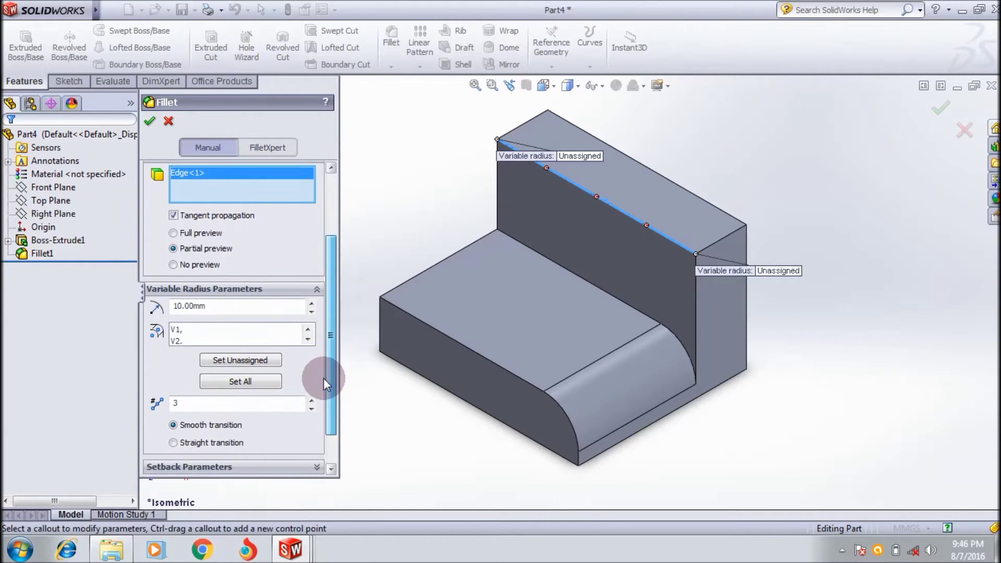
{"action": "left_click", "coordinate": [308, 338]}
{"action": "left_click", "coordinate": [309, 338]}
{"action": "left_click", "coordinate": [308, 330]}
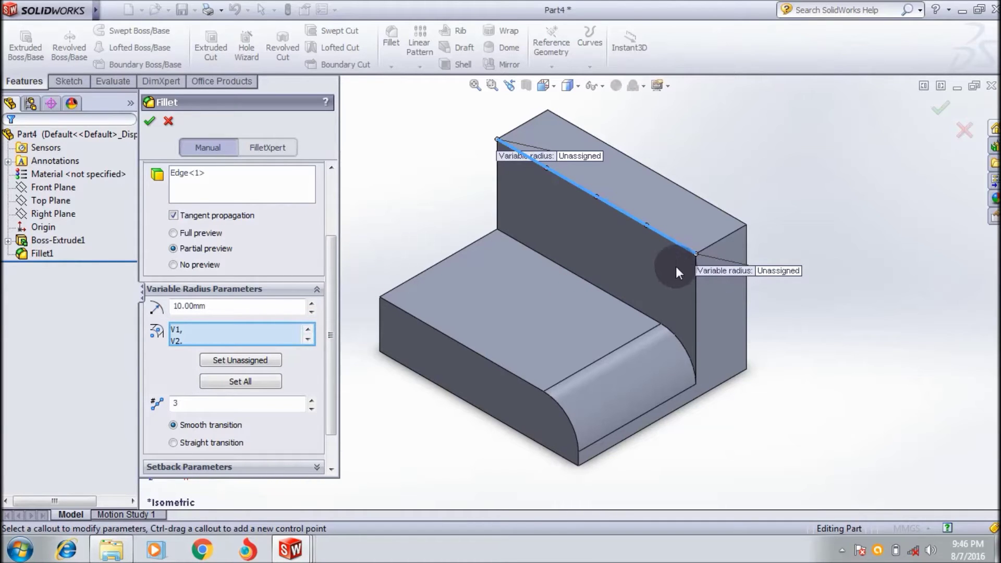
- Give endpoint V2 a 12 mm radius and enter 5 mm for endpoint V1
{"action": "left_click", "coordinate": [175, 329]}
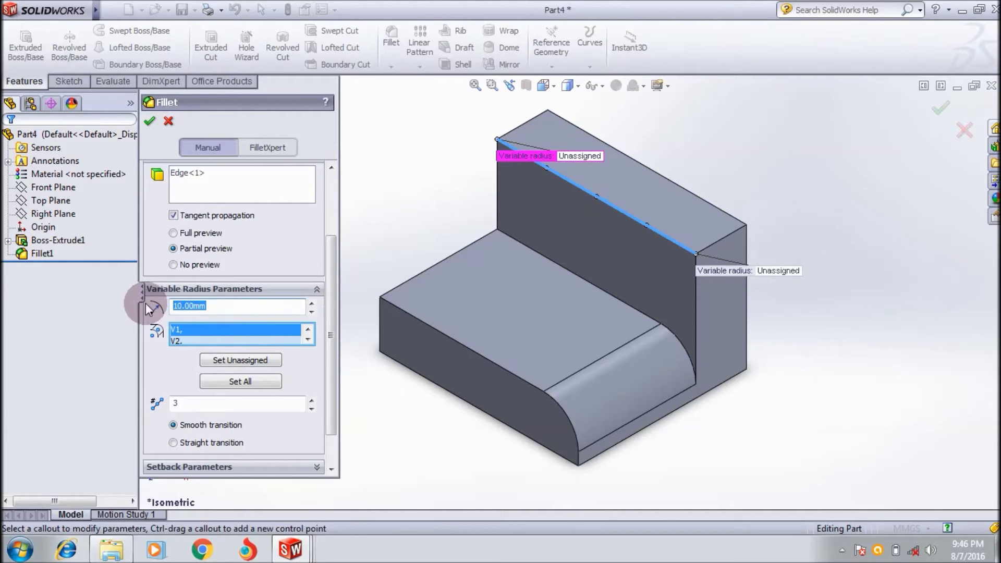
{"action": "type", "text": "12"}
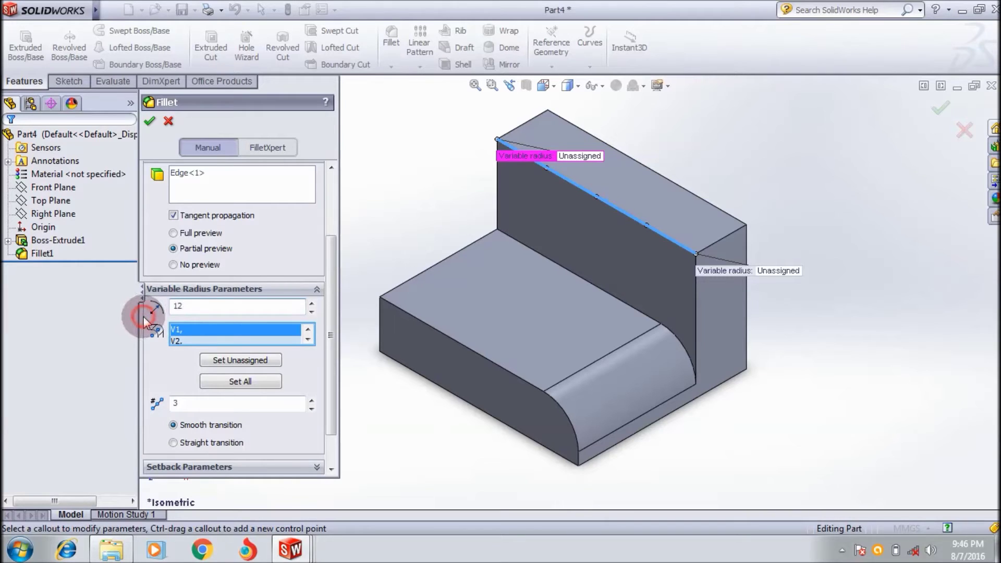
{"action": "left_click", "coordinate": [176, 342]}
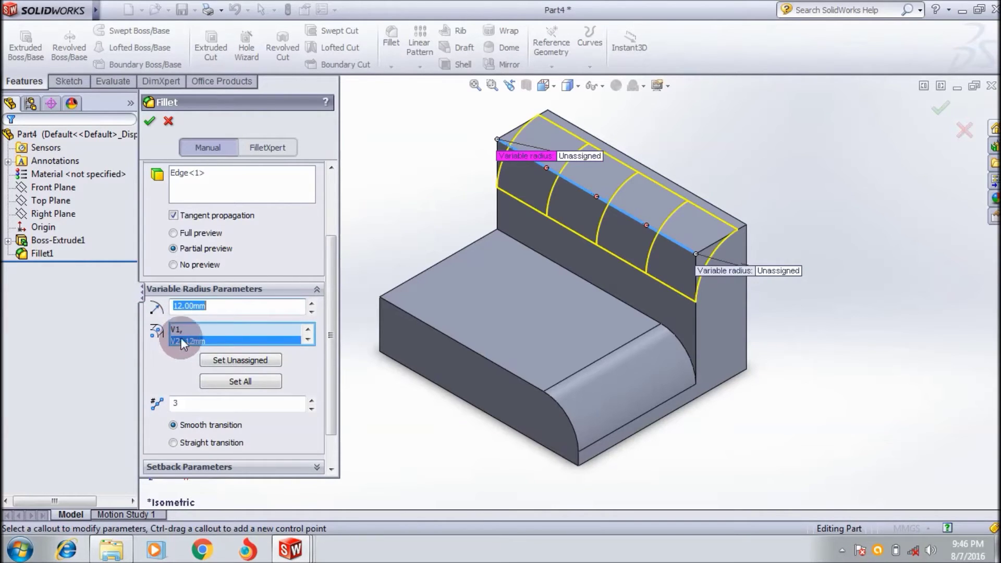
{"action": "left_click", "coordinate": [177, 330]}
{"action": "left_click", "coordinate": [209, 313]}
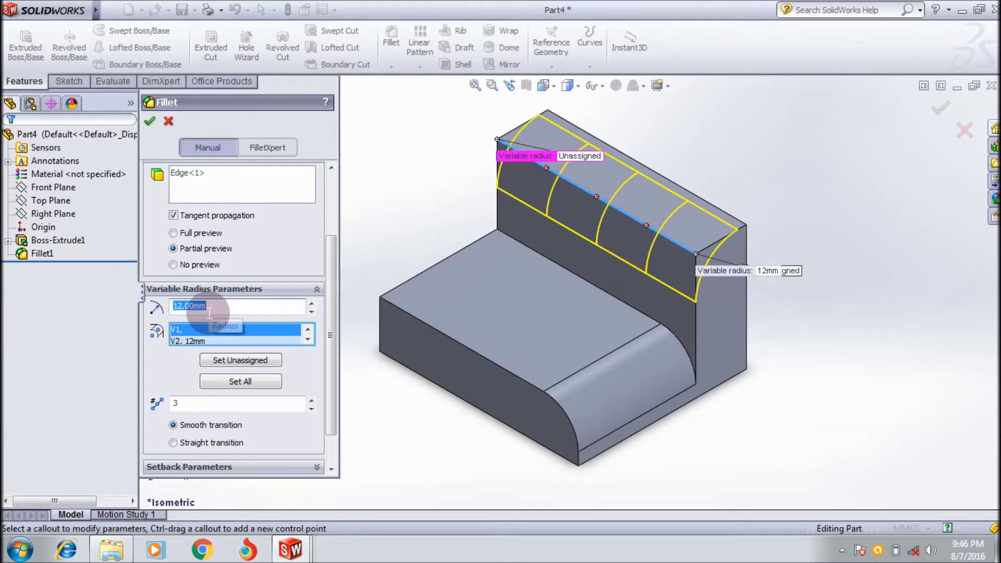
{"action": "type", "text": "5"}
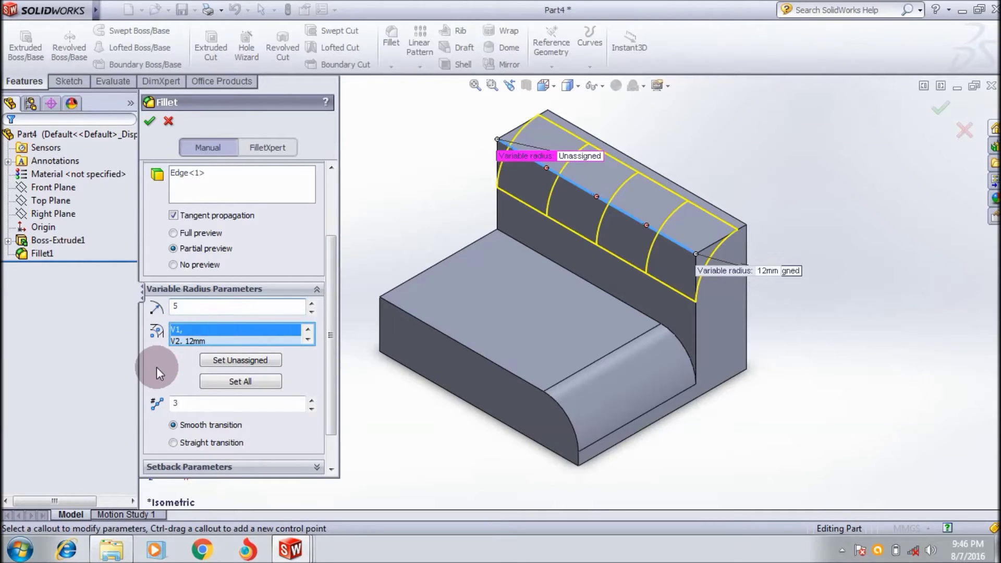
- Assign the 5 mm radius to endpoint V1
{"action": "left_click", "coordinate": [205, 359]}
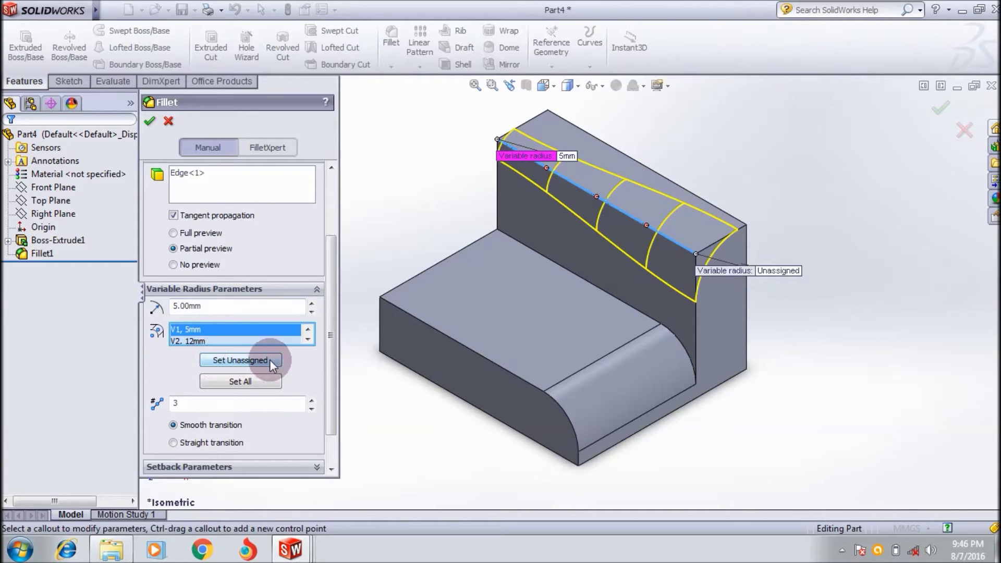
{"action": "left_click", "coordinate": [333, 363]}
{"action": "left_click_drag", "start_coordinate": [334, 363], "coordinate": [333, 394]}
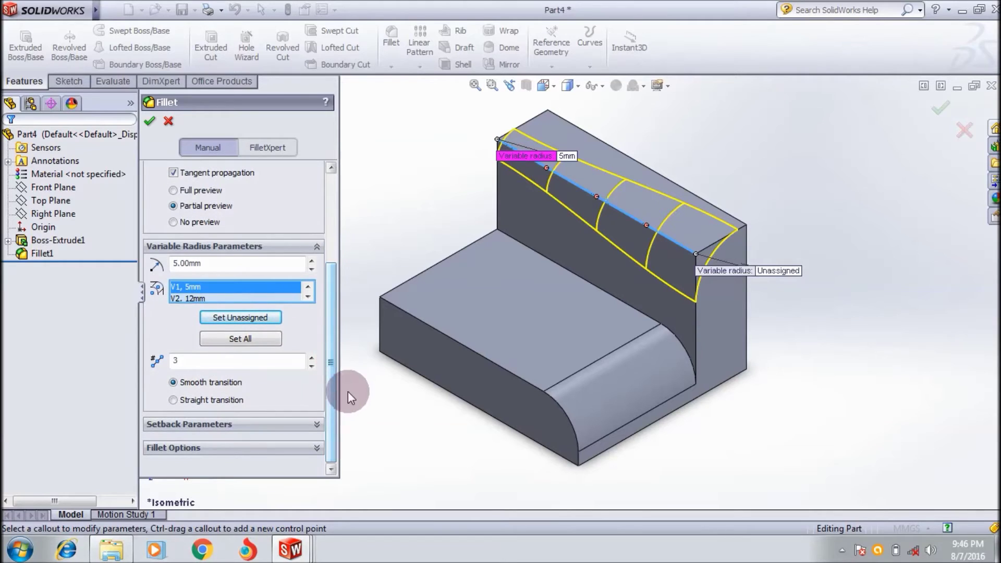
- Set four control points and create VarFillet1, tapering from 5 mm to 12 mm
{"action": "left_click", "coordinate": [312, 359]}
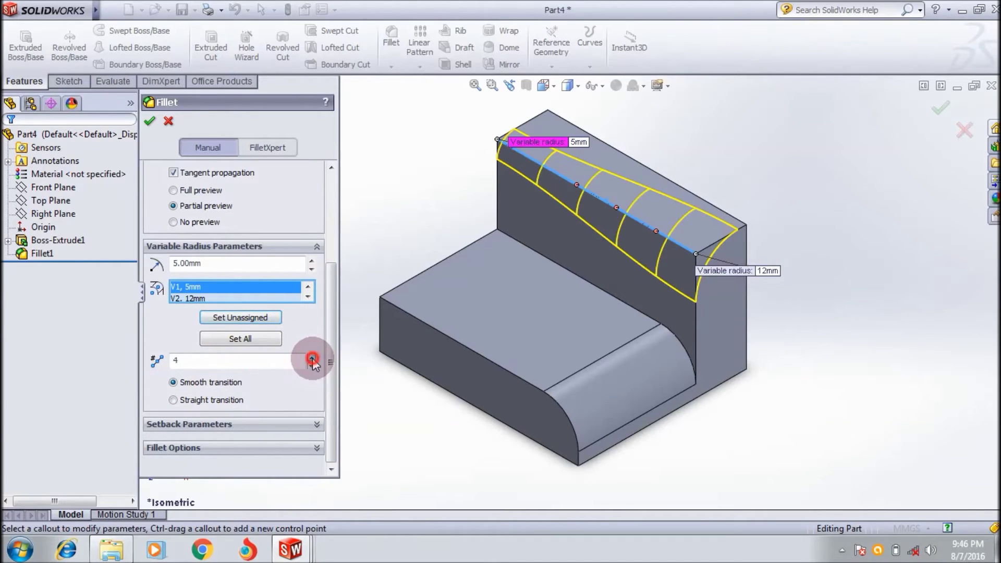
{"action": "left_click", "coordinate": [312, 360]}
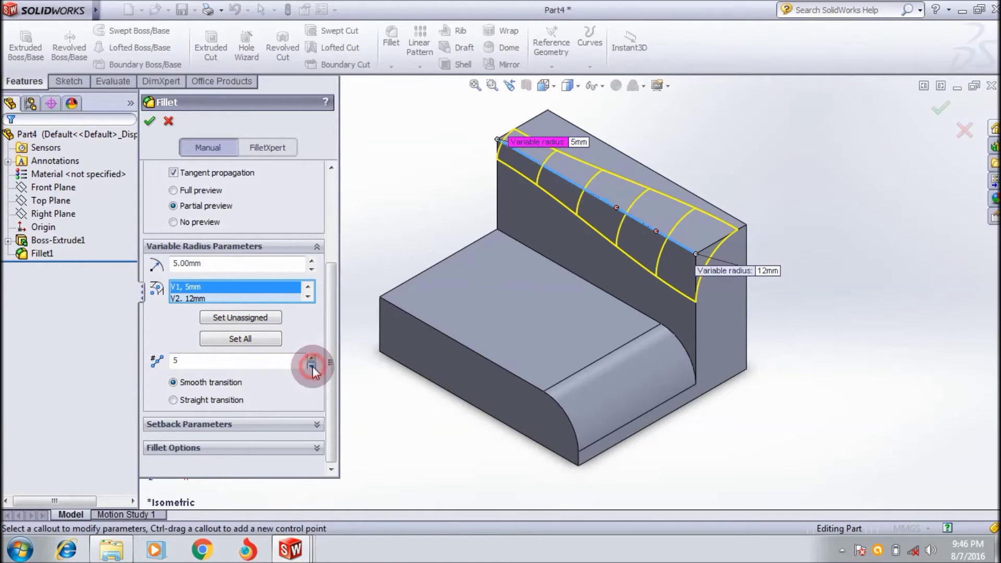
{"action": "left_click", "coordinate": [311, 368]}
{"action": "left_click", "coordinate": [312, 367]}
{"action": "left_click", "coordinate": [312, 368]}
{"action": "left_click", "coordinate": [312, 368]}
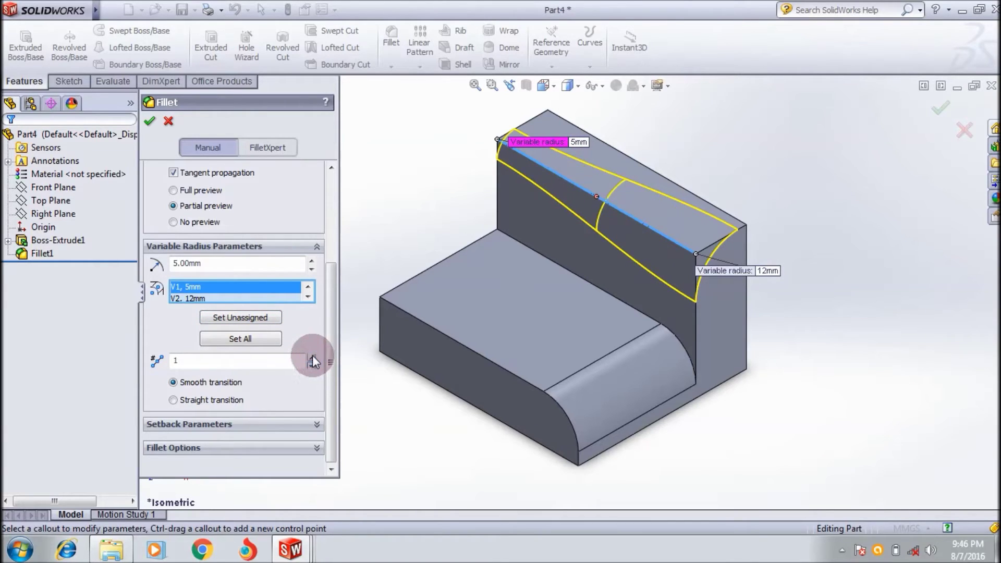
{"action": "left_click", "coordinate": [312, 359]}
{"action": "left_click", "coordinate": [312, 358]}
{"action": "left_click", "coordinate": [312, 359]}
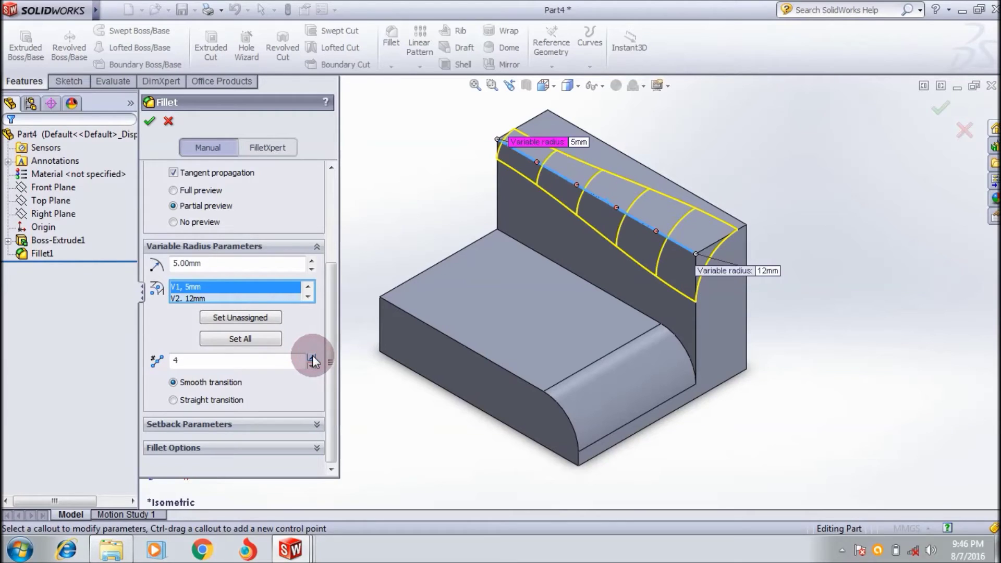
{"action": "left_click", "coordinate": [150, 124]}
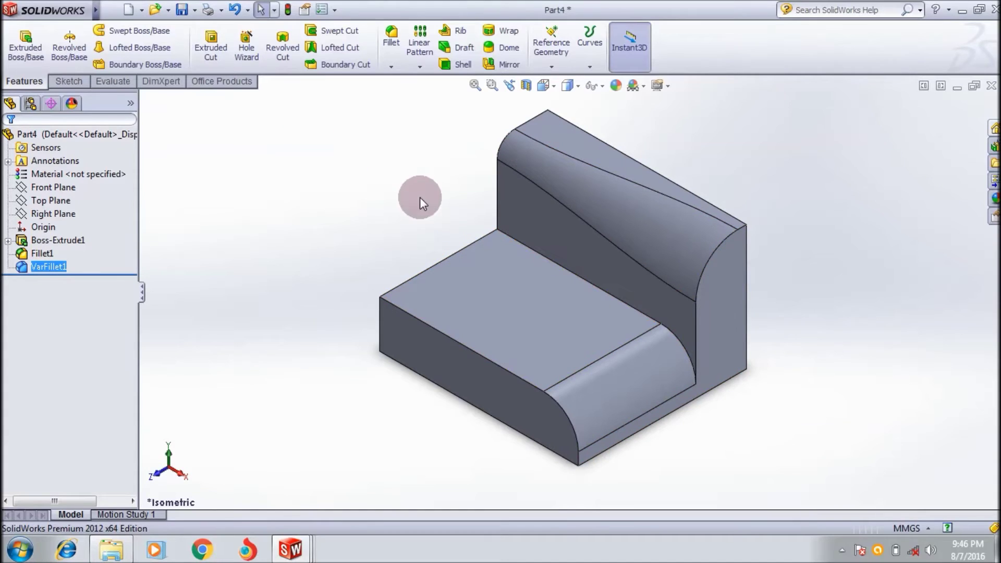
{"action": "left_click", "coordinate": [391, 47]}
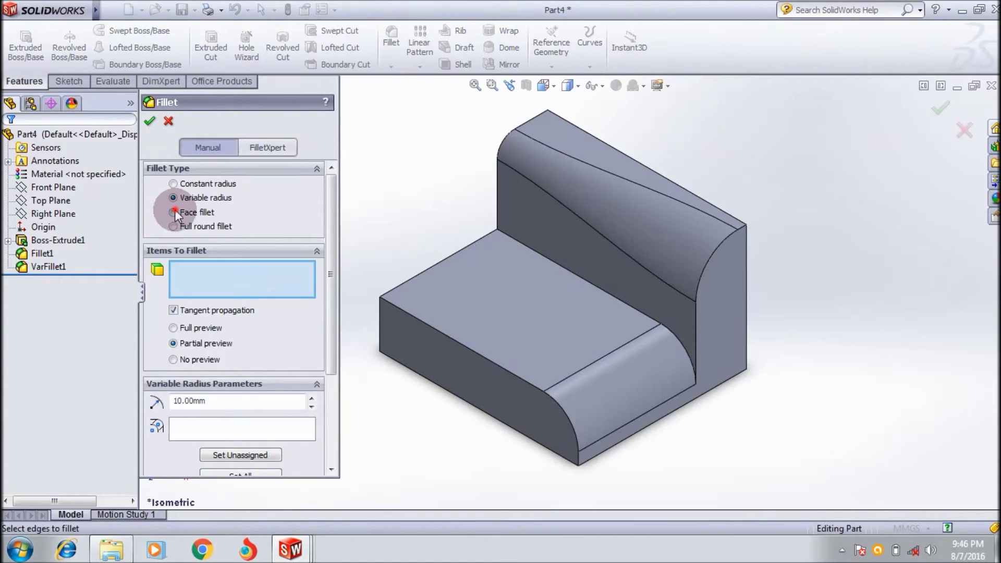
- Switch to a face fillet and choose the lower step's top face for Face Set 1
{"action": "left_click", "coordinate": [174, 212]}
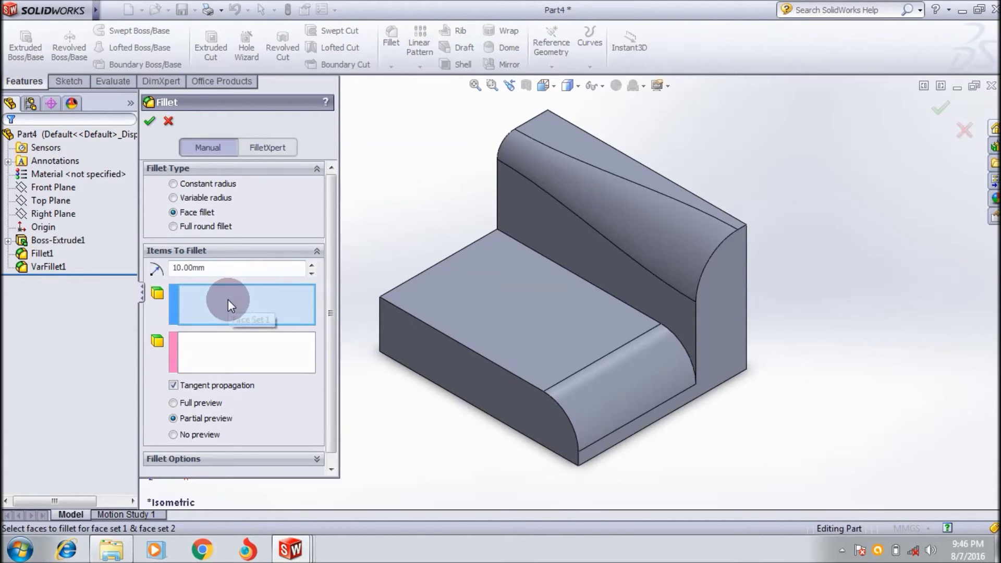
{"action": "left_click", "coordinate": [523, 336]}
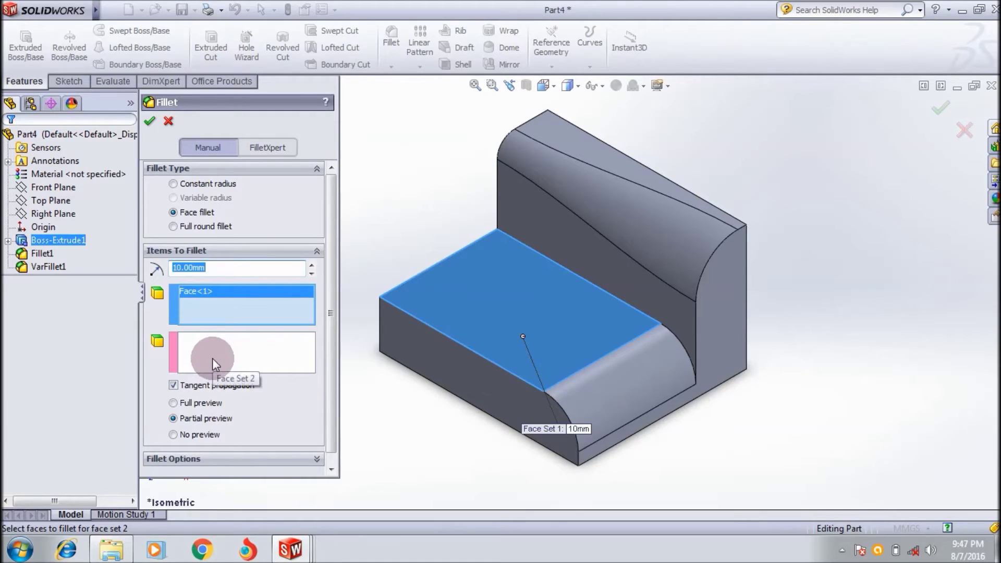
{"action": "right_click", "coordinate": [483, 377]}
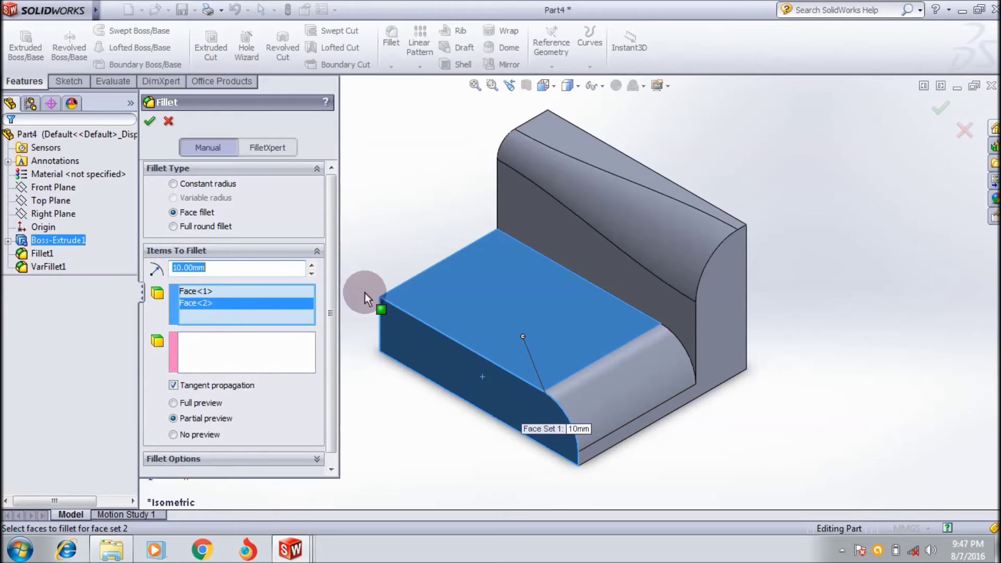
{"action": "left_click", "coordinate": [148, 124]}
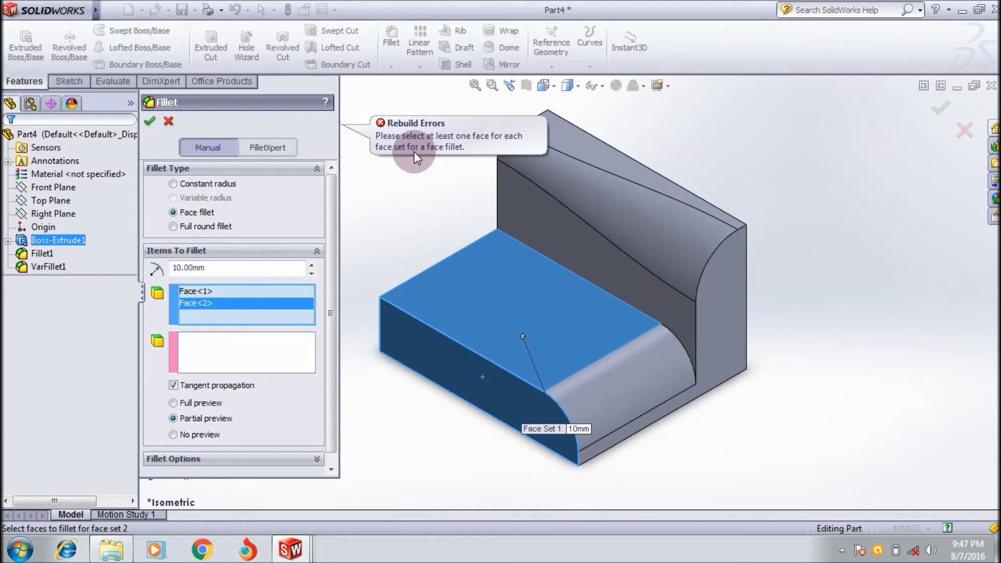
- Remove stray Face<2> from Face Set 1, add the front face to Face Set 2, apply 10 mm
{"action": "right_click", "coordinate": [199, 297]}
{"action": "left_click", "coordinate": [195, 304]}
{"action": "right_click", "coordinate": [195, 304]}
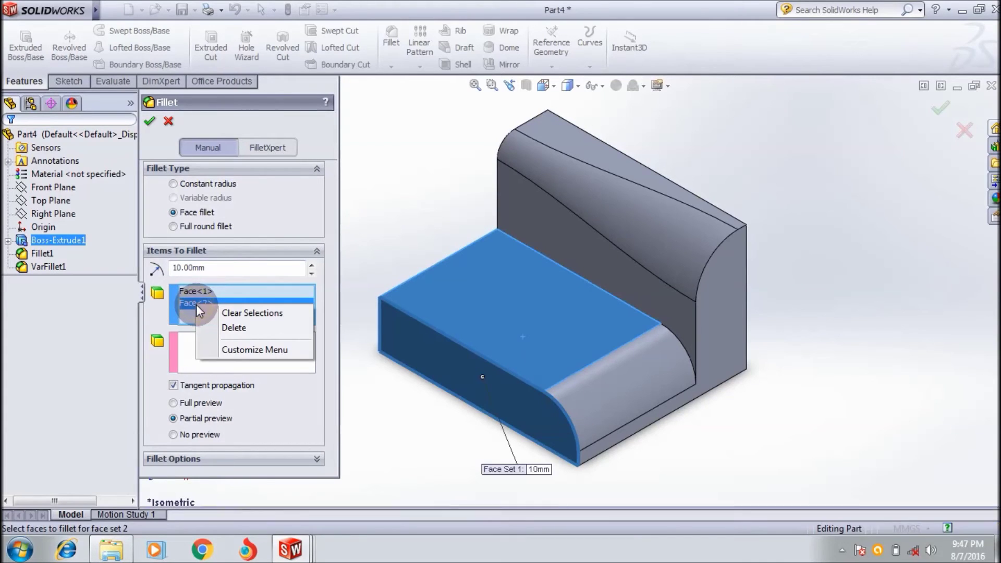
{"action": "left_click", "coordinate": [224, 326]}
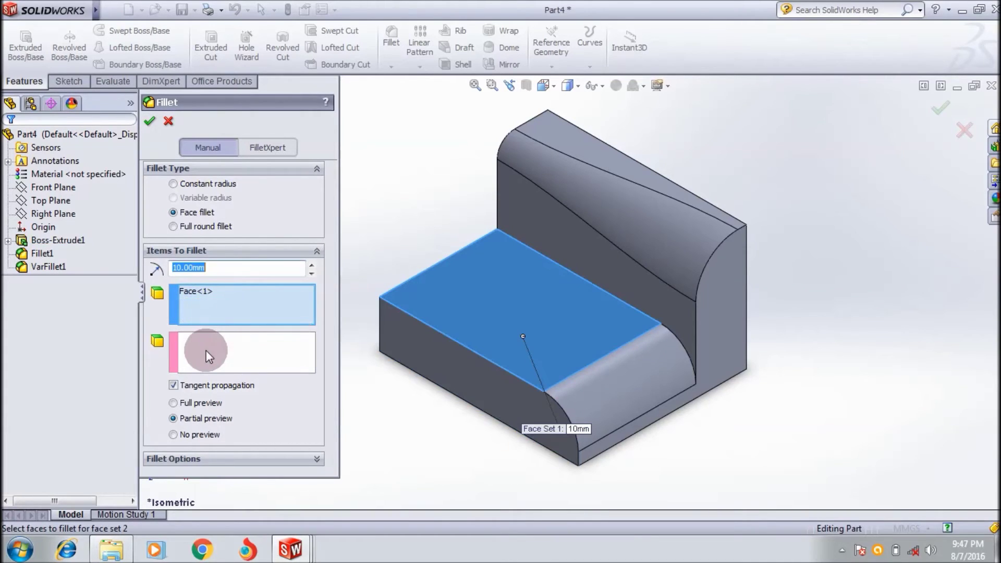
{"action": "left_click", "coordinate": [205, 352]}
{"action": "left_click", "coordinate": [431, 349]}
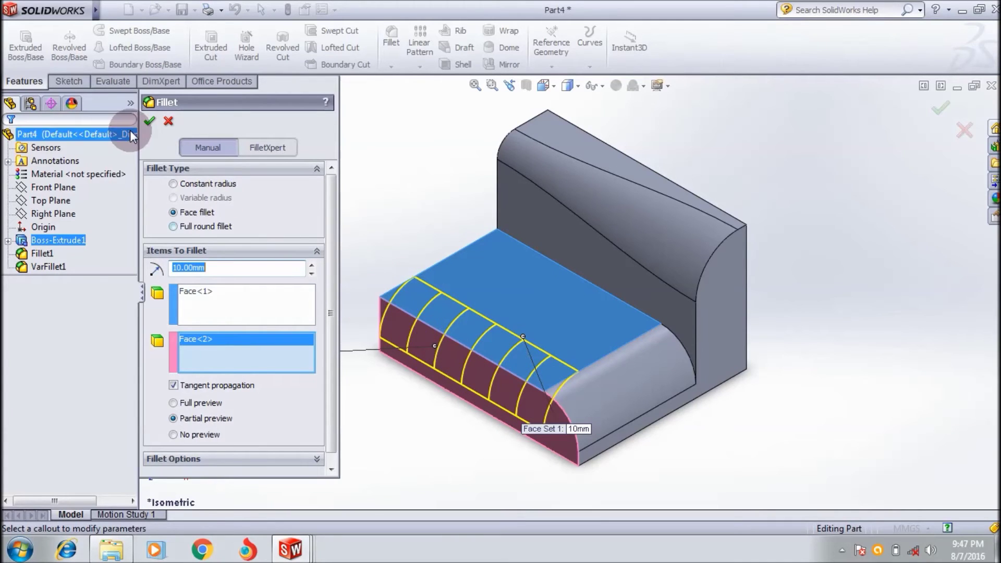
{"action": "left_click", "coordinate": [149, 122]}
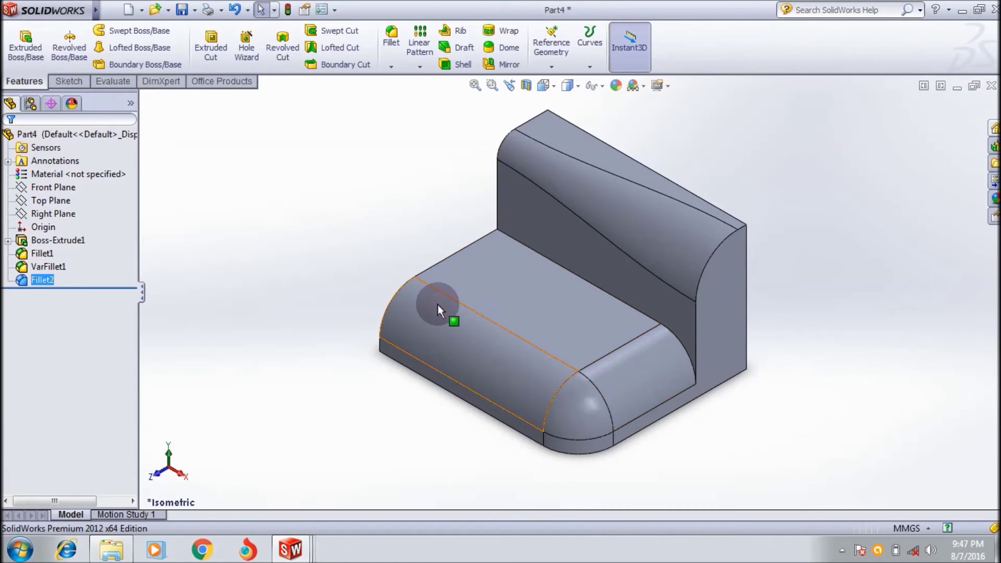
- Open another fillet, select the Full round fillet type, then close the command
{"action": "left_click", "coordinate": [387, 35]}
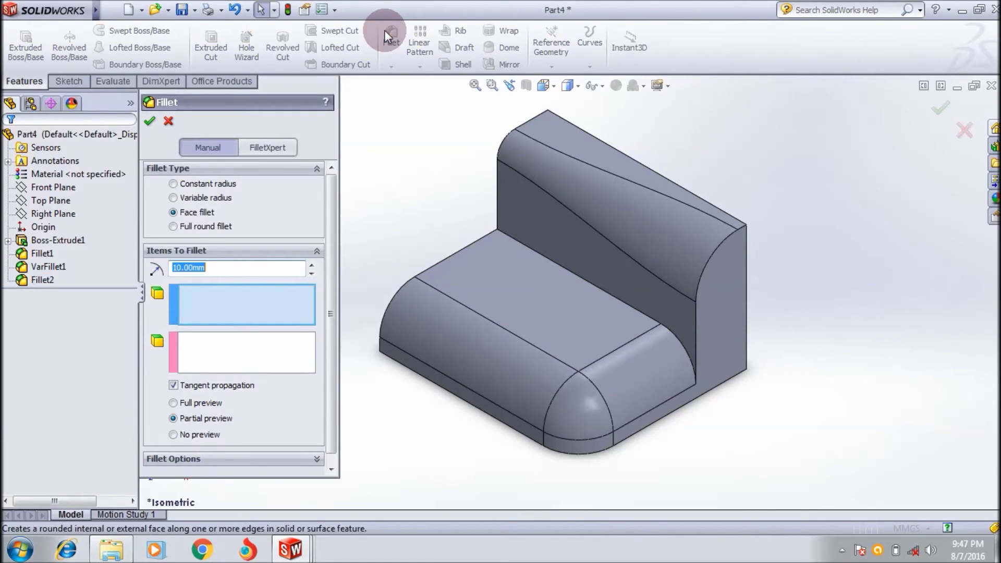
{"action": "left_click", "coordinate": [249, 149]}
{"action": "left_click", "coordinate": [186, 230]}
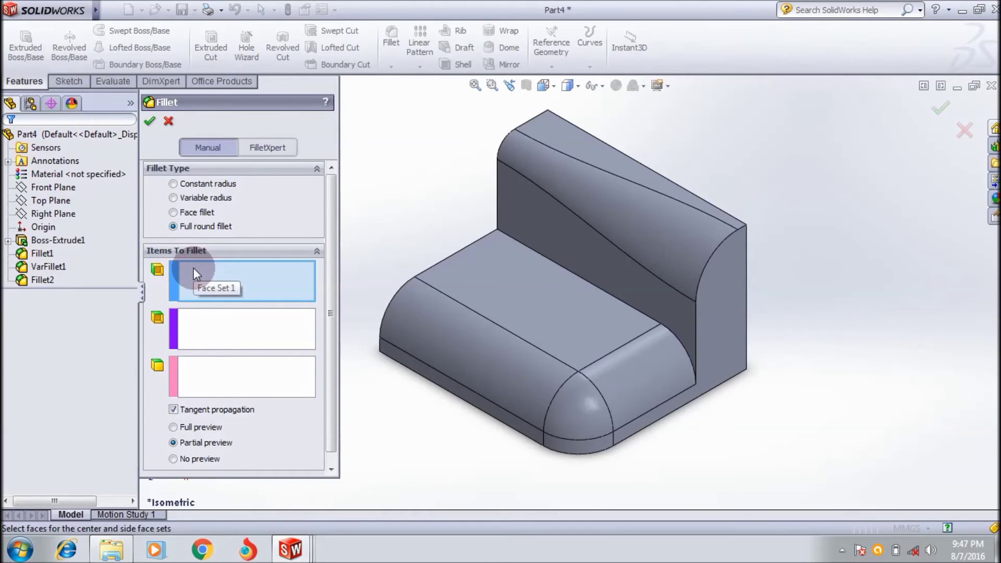
{"action": "left_click", "coordinate": [964, 130]}
- Minimize this part, bring up Part2's shelled box, and exit its open sketch
{"action": "left_click", "coordinate": [957, 88]}
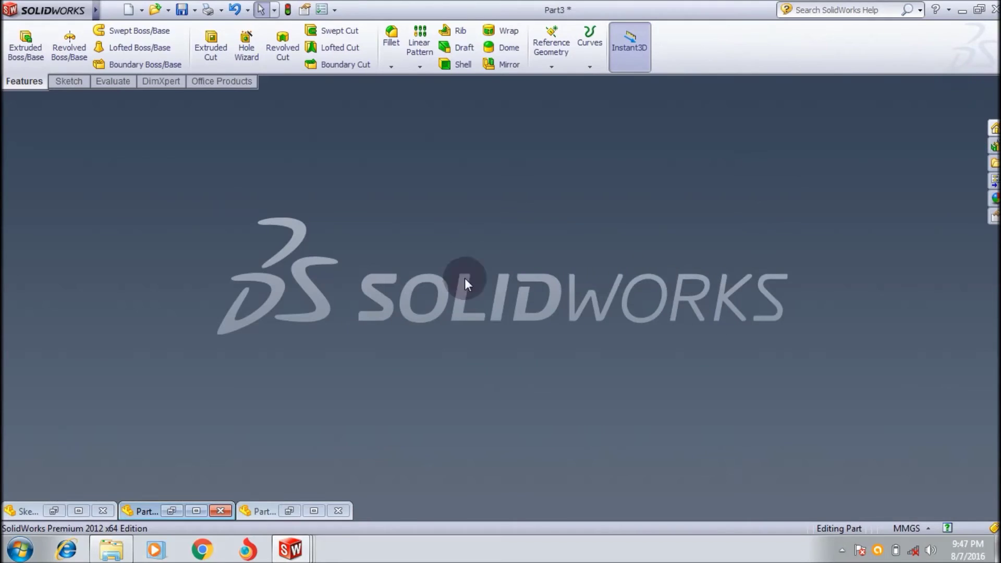
{"action": "left_click", "coordinate": [78, 511]}
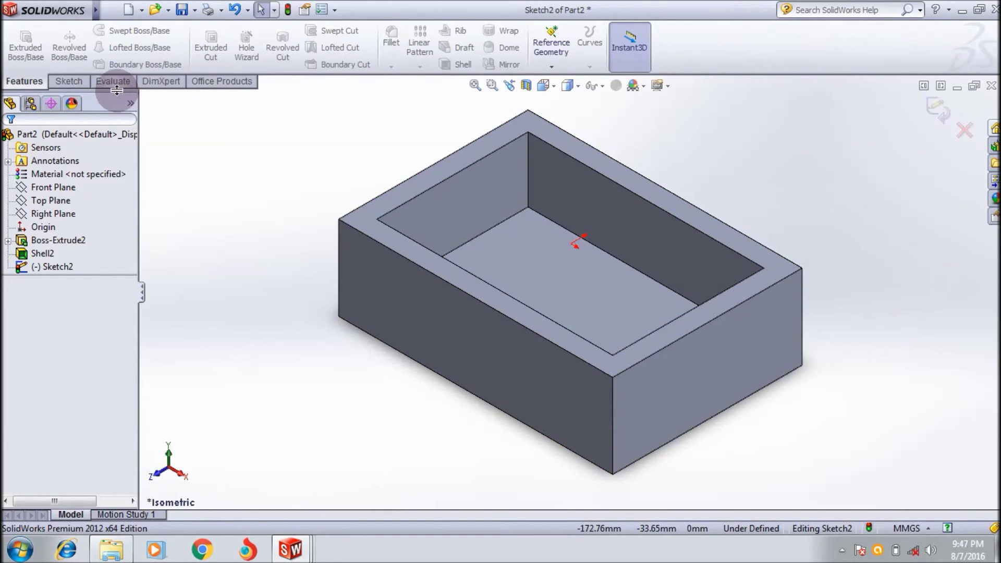
{"action": "left_click", "coordinate": [290, 206]}
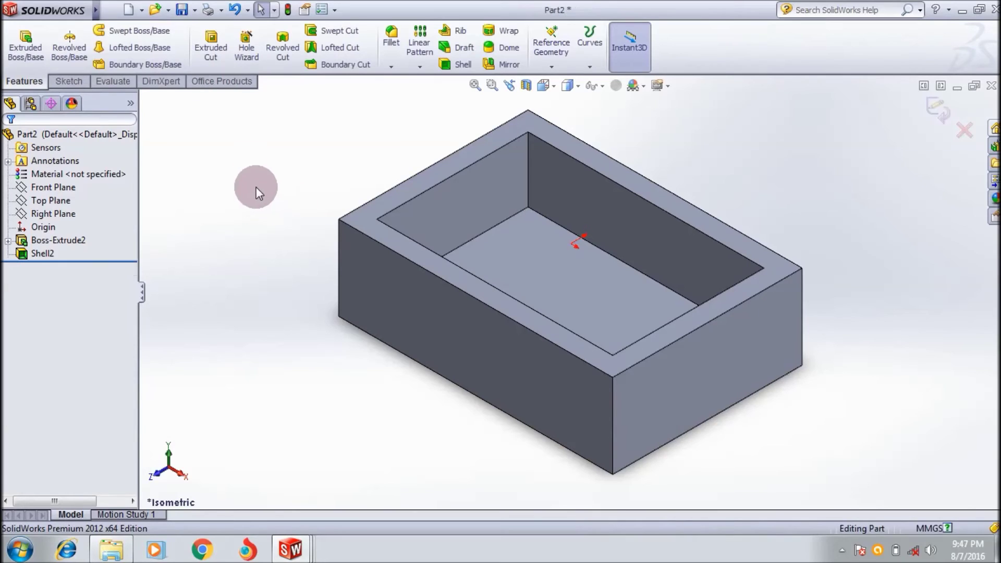
- Apply a full round fillet using the front outer face, top rim, and back inner wall
{"action": "left_click", "coordinate": [393, 35]}
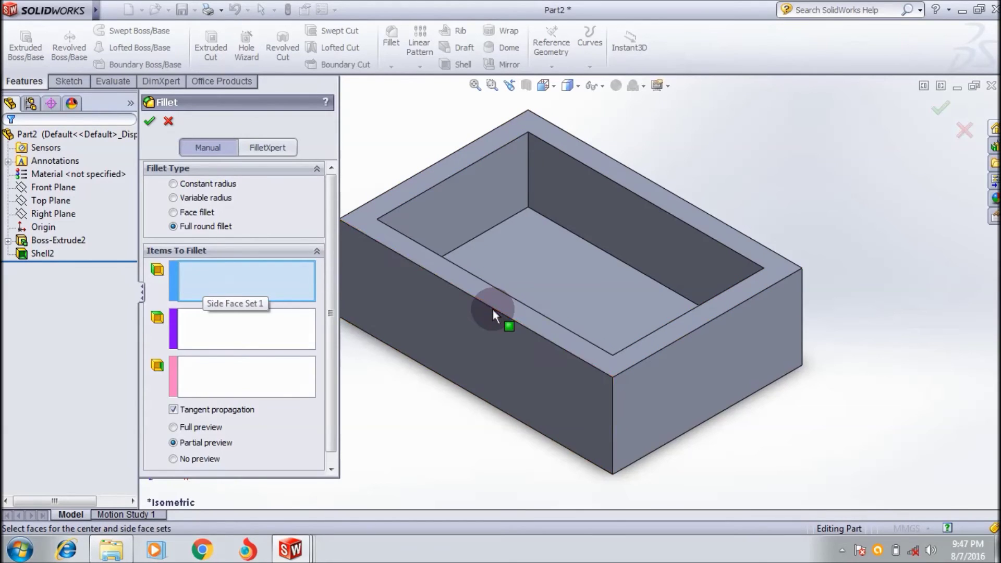
{"action": "left_click", "coordinate": [480, 330]}
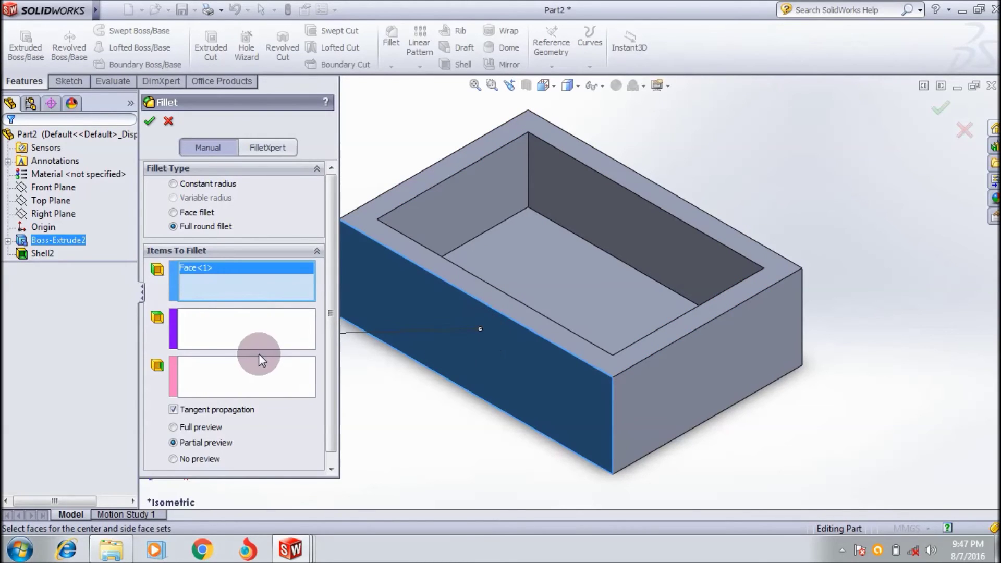
{"action": "left_click", "coordinate": [256, 338]}
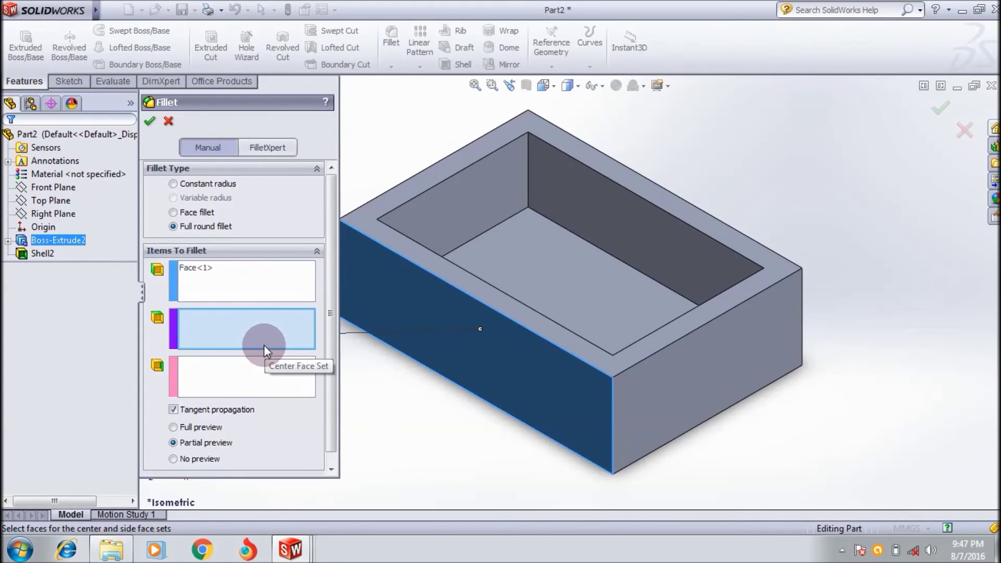
{"action": "left_click", "coordinate": [484, 292]}
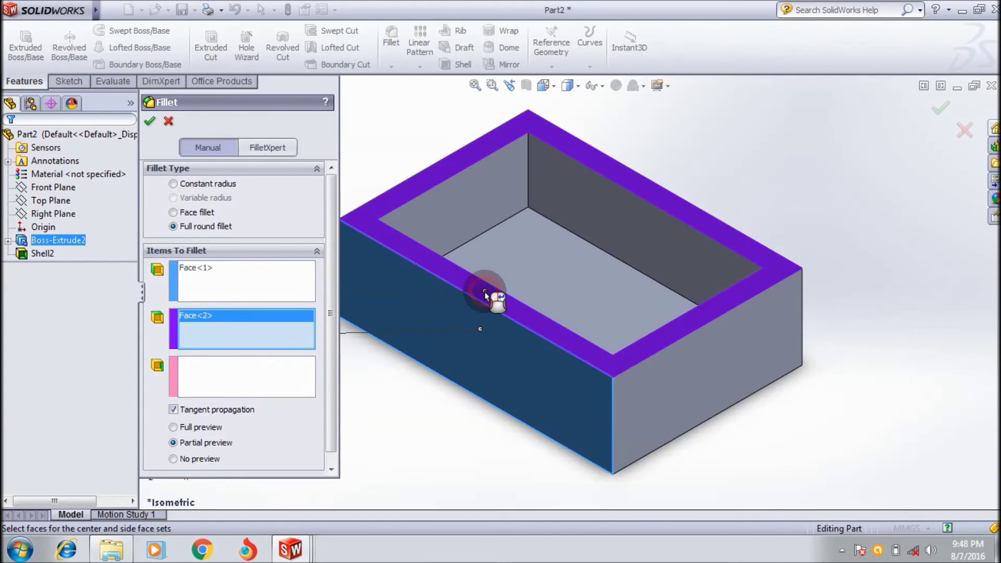
{"action": "left_click", "coordinate": [209, 390]}
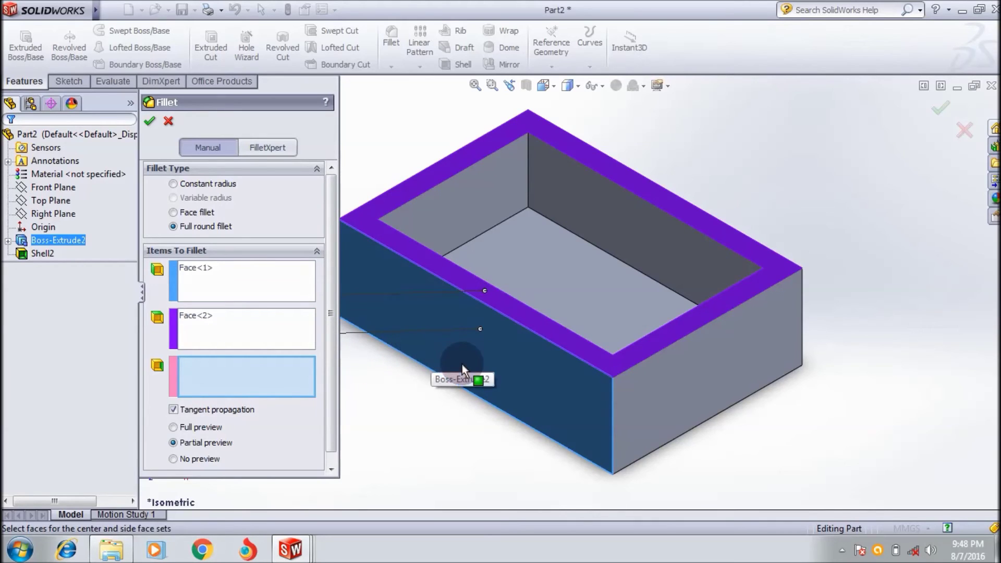
{"action": "left_click", "coordinate": [661, 248]}
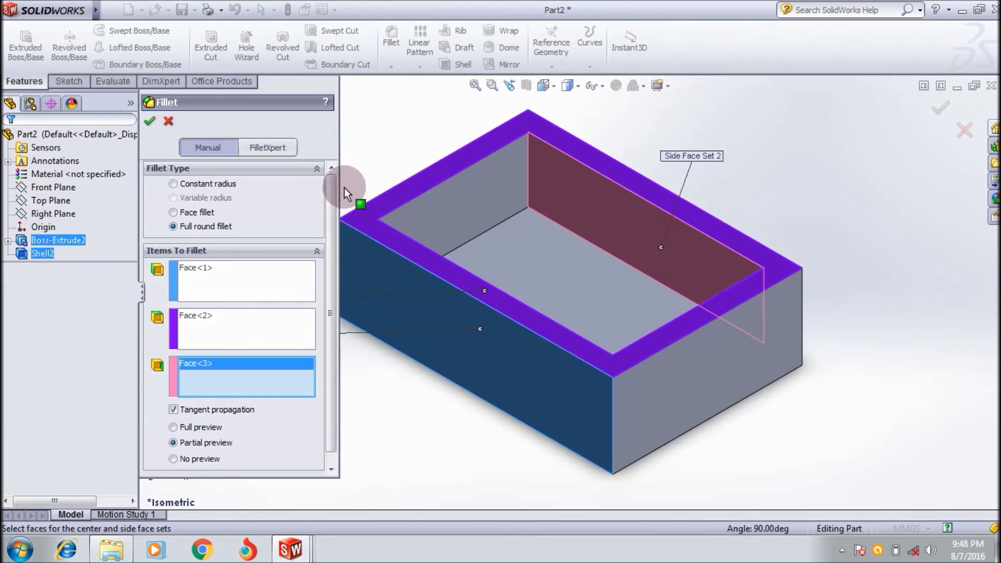
{"action": "left_click", "coordinate": [150, 122]}
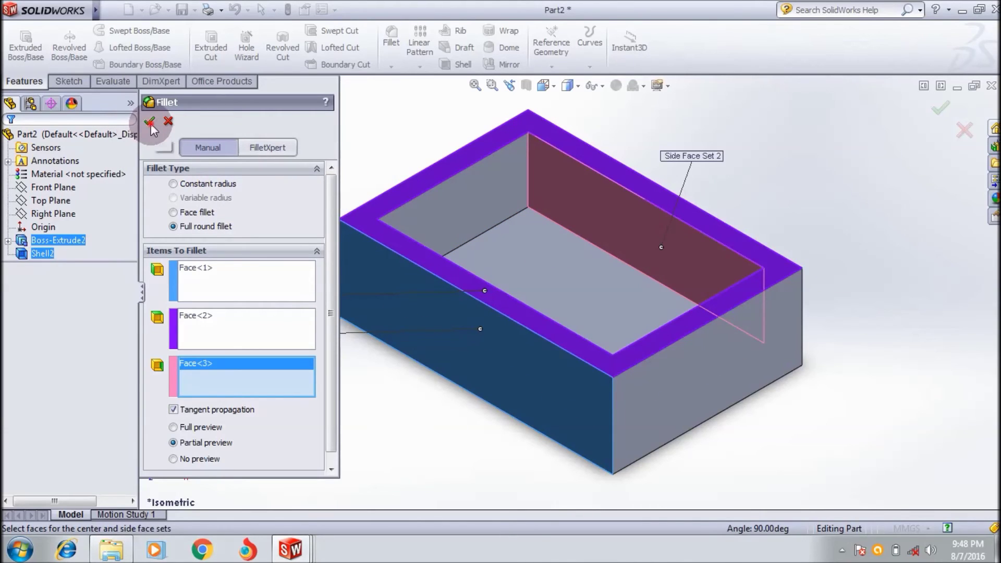
{"action": "left_click", "coordinate": [150, 122]}
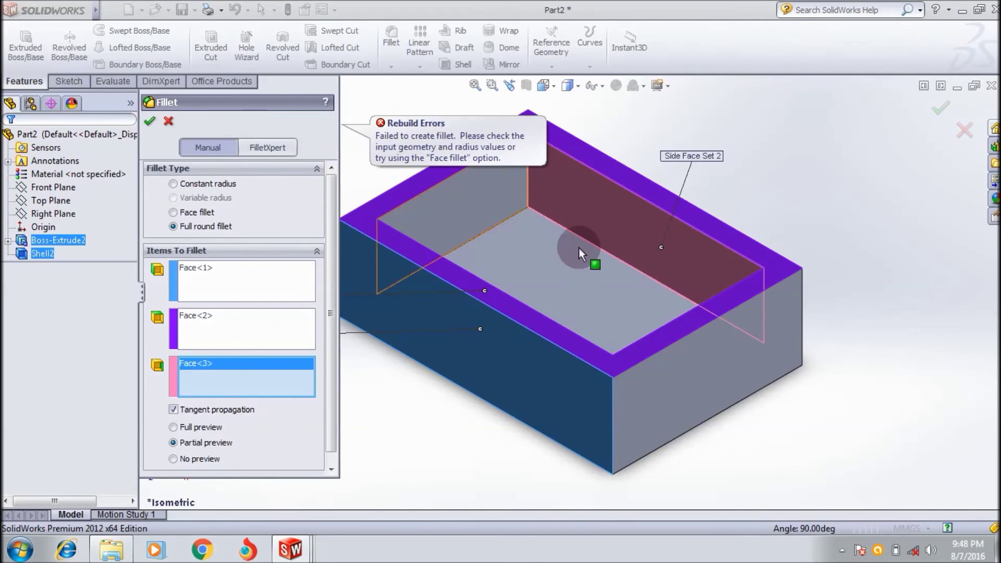
- Delete Face<3> and, from Back view, pick the box's back outer face as second side
{"action": "right_click", "coordinate": [209, 360]}
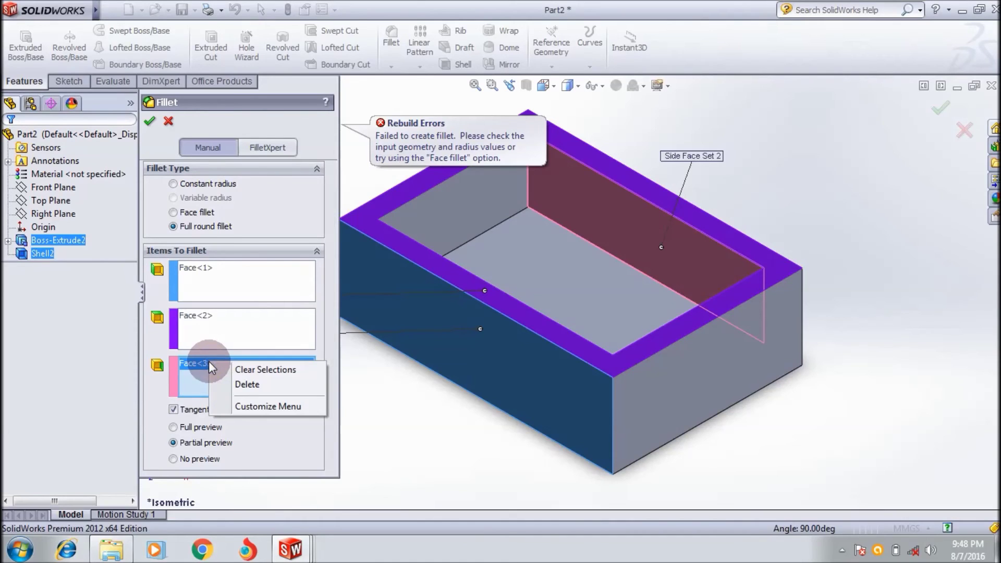
{"action": "left_click", "coordinate": [233, 390]}
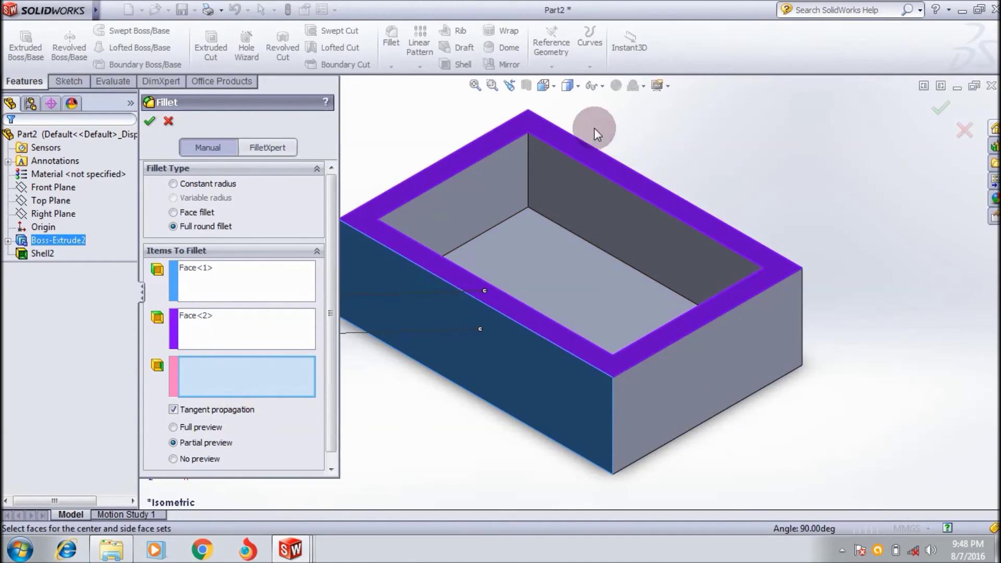
{"action": "left_click", "coordinate": [545, 87]}
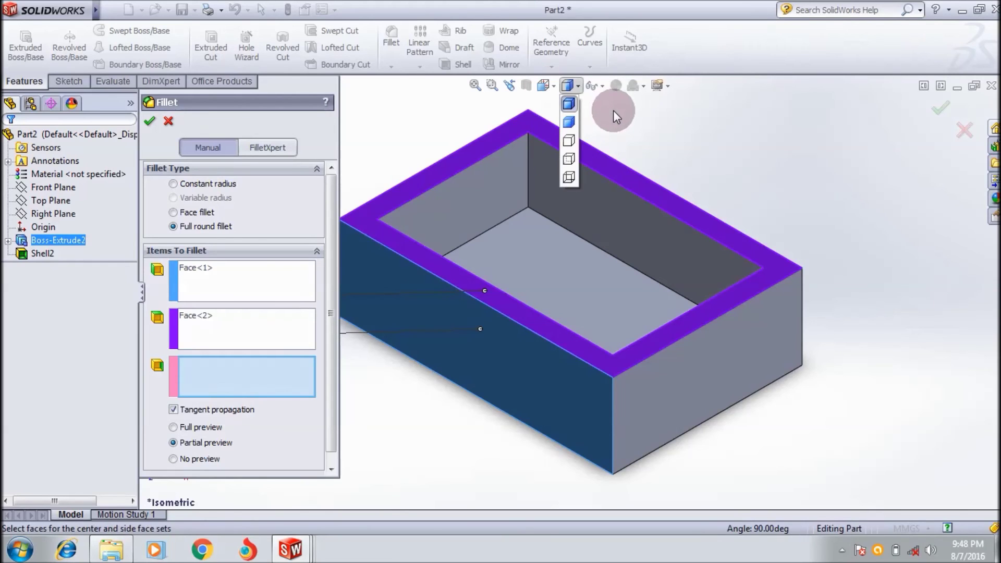
{"action": "left_click", "coordinate": [581, 124]}
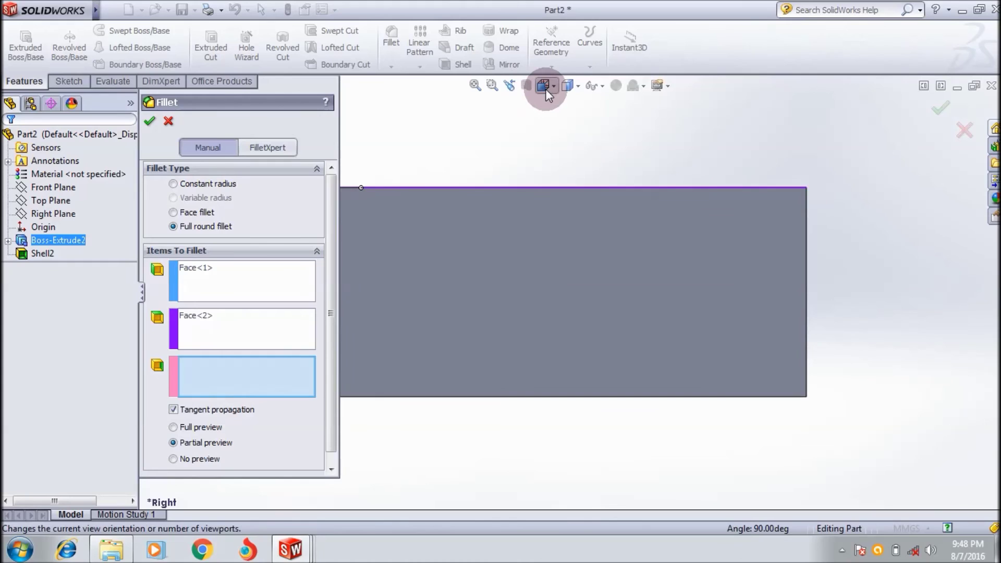
{"action": "left_click", "coordinate": [544, 87]}
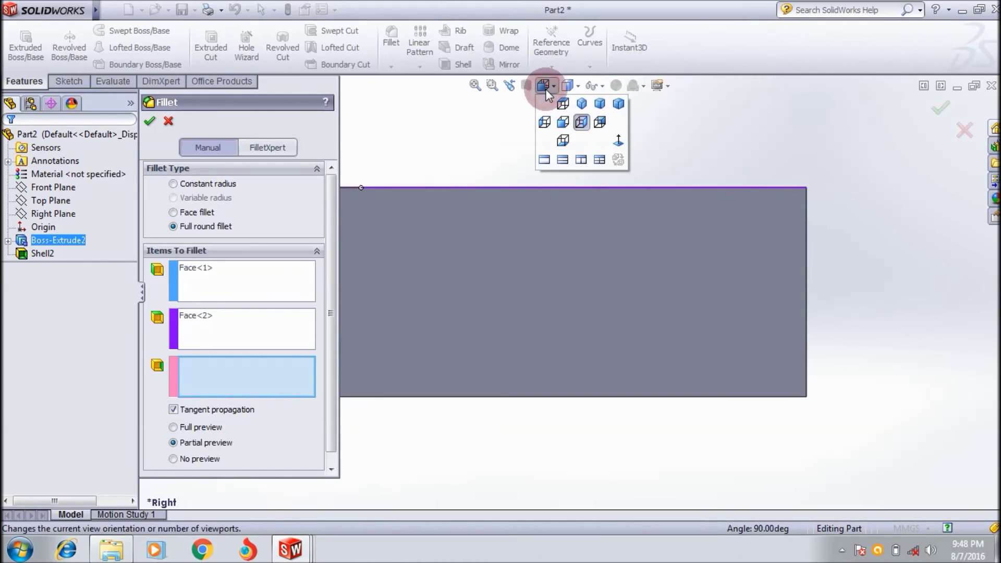
{"action": "left_click", "coordinate": [598, 122]}
{"action": "left_click", "coordinate": [557, 278]}
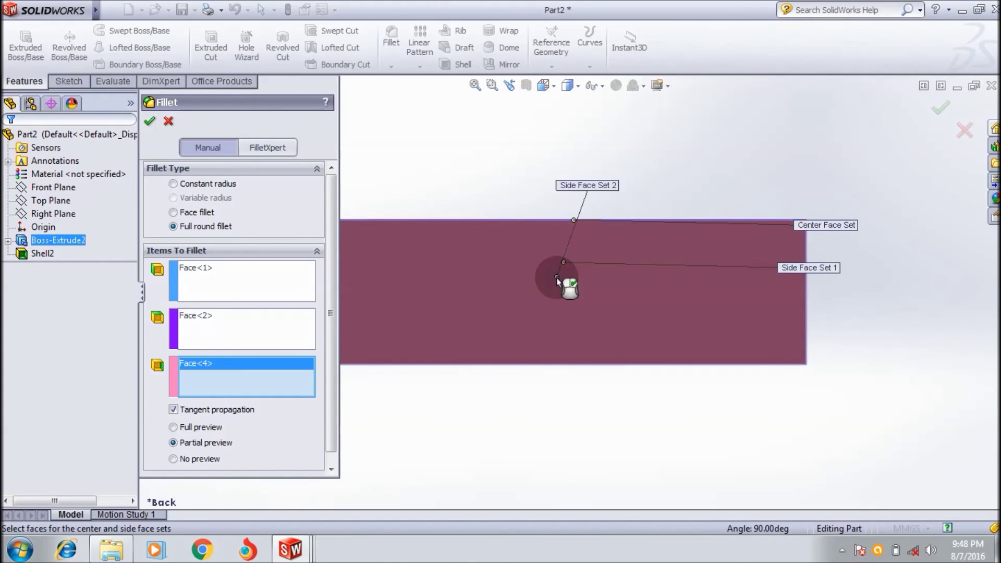
- Retry the full round fillet, then after the rebuild error, return to Isometric view and cancel it
{"action": "left_click", "coordinate": [150, 121]}
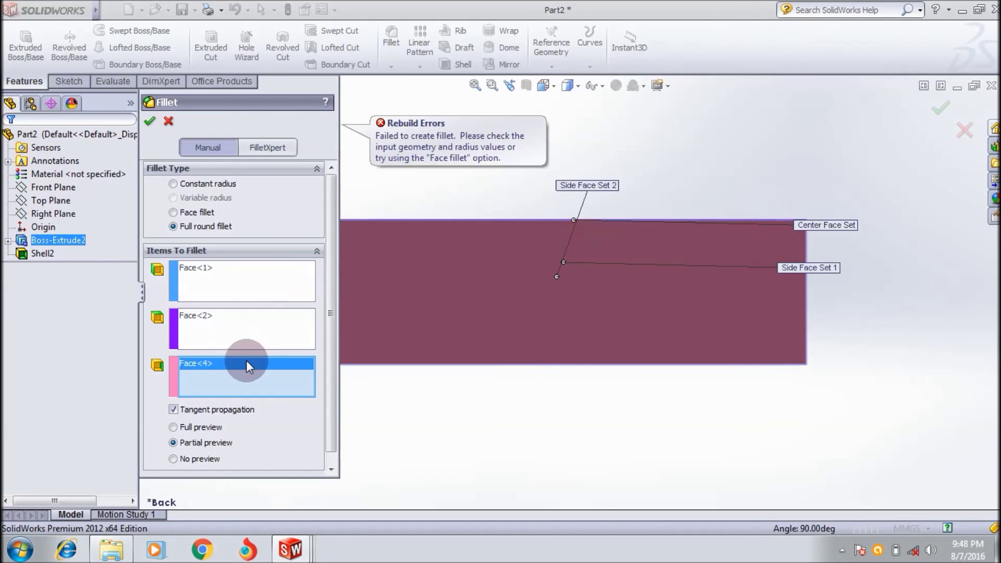
{"action": "left_click_drag", "start_coordinate": [329, 303], "coordinate": [338, 256]}
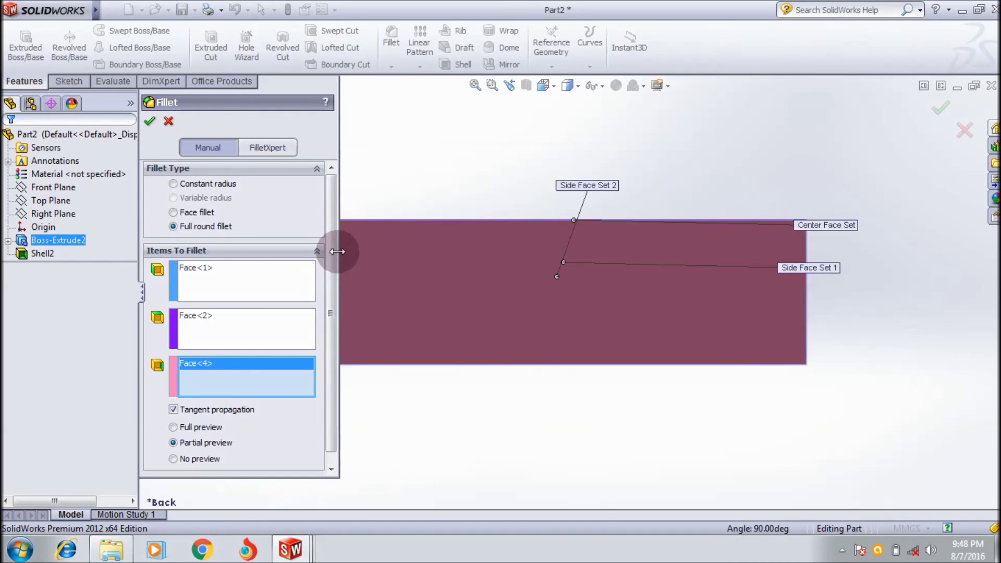
{"action": "left_click", "coordinate": [174, 427]}
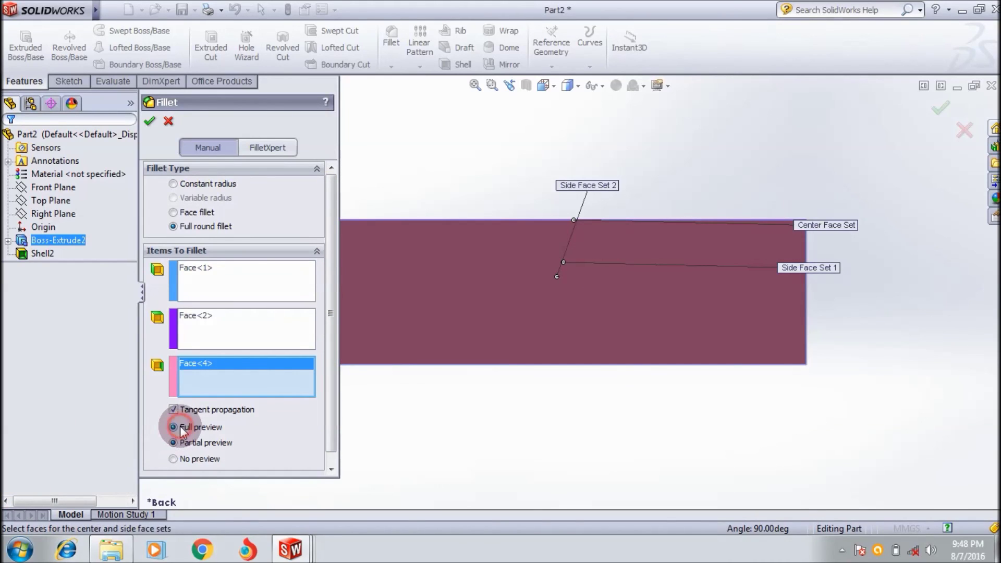
{"action": "left_click", "coordinate": [548, 86]}
{"action": "left_click", "coordinate": [575, 101]}
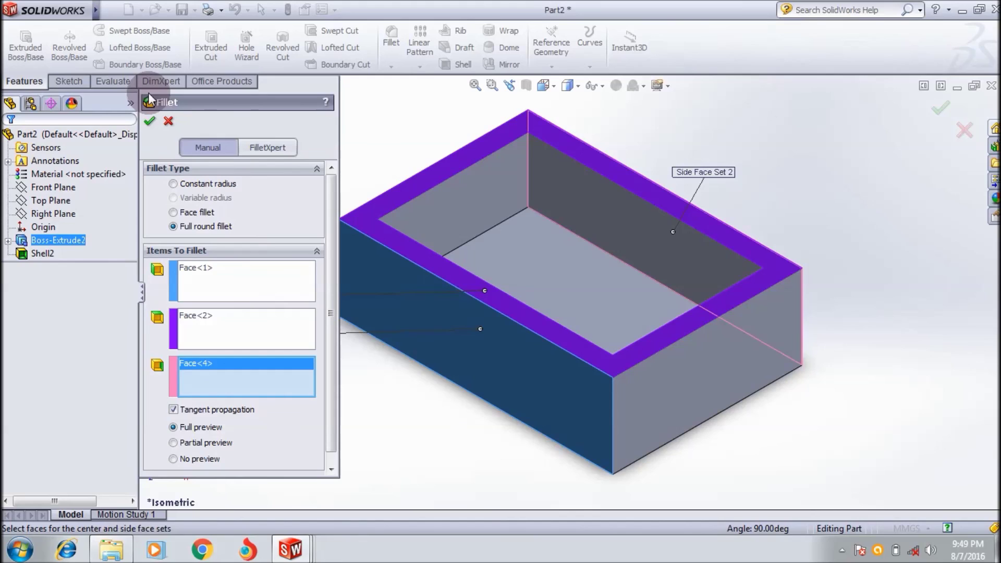
{"action": "left_click", "coordinate": [163, 120]}
{"action": "left_click", "coordinate": [225, 186]}
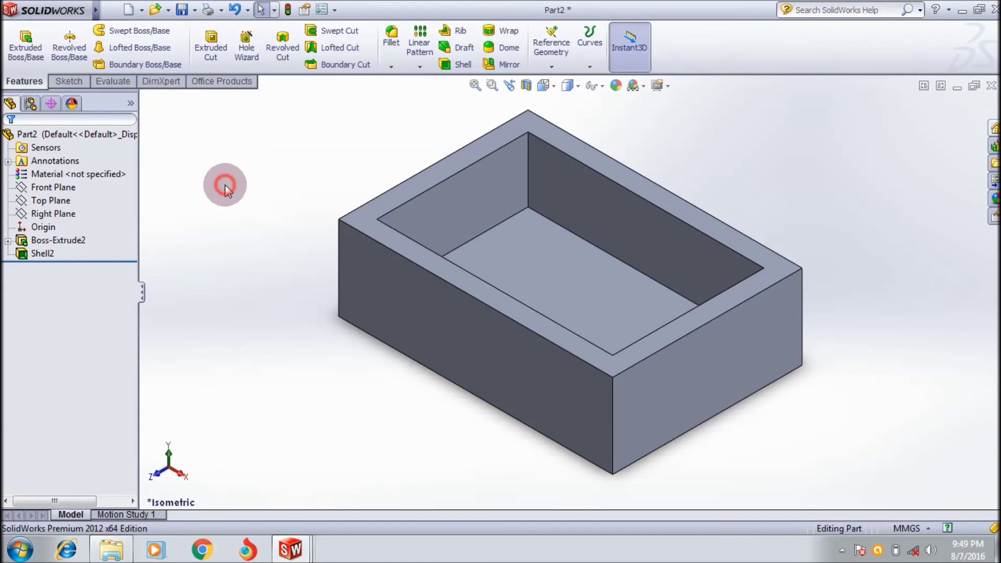